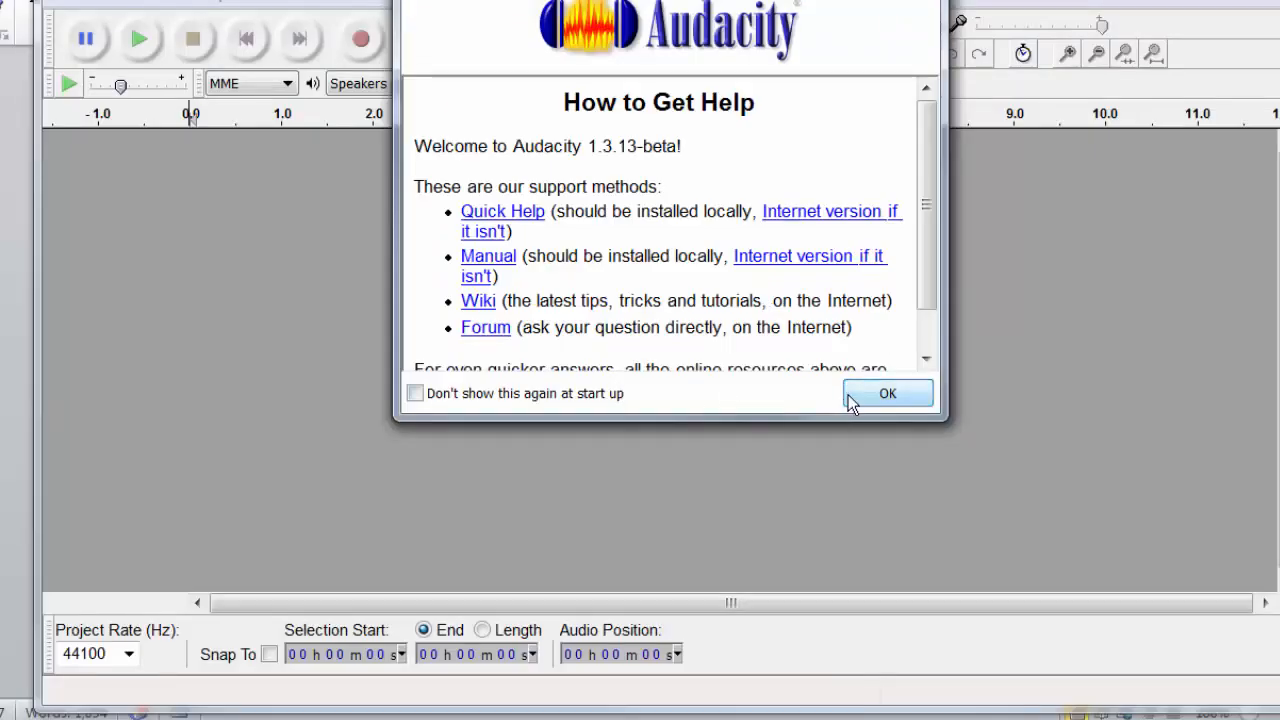
# - Dismiss the Audacity help message and read through the slide narration script in the Word document
pyautogui.click(858, 395)
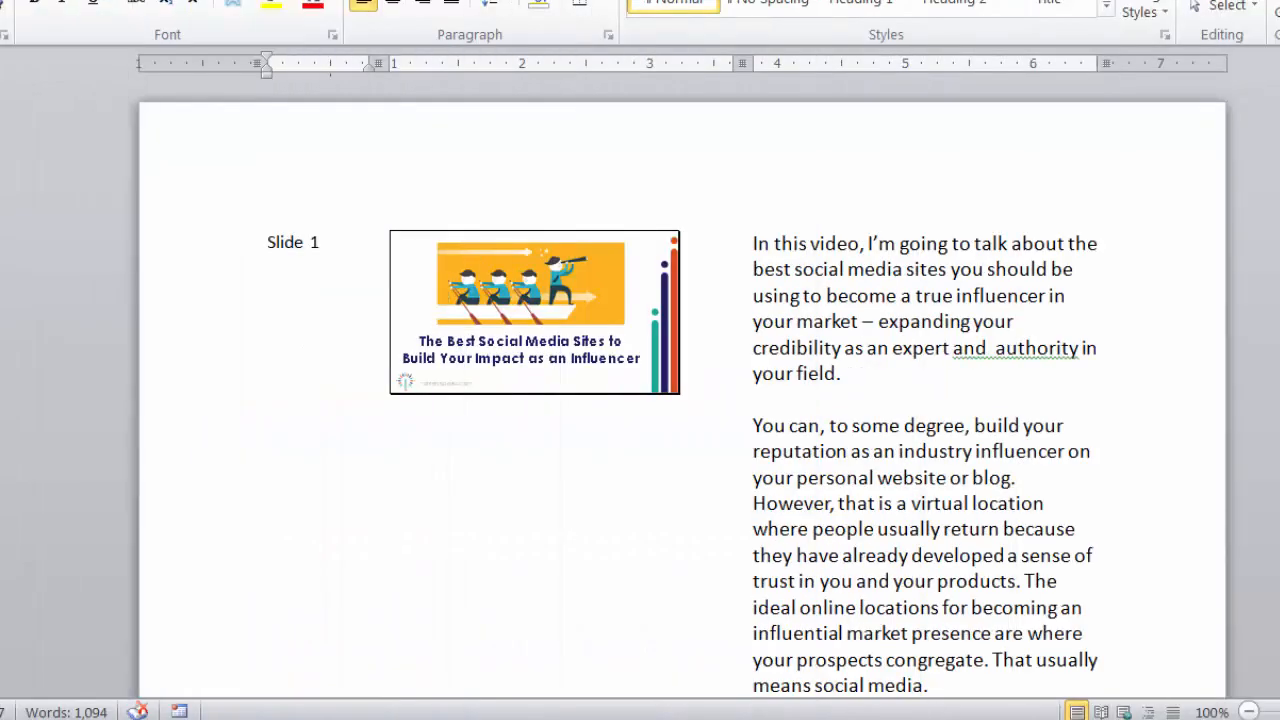
pyautogui.click(779, 377)
pyautogui.scroll(-15, 781, 378)
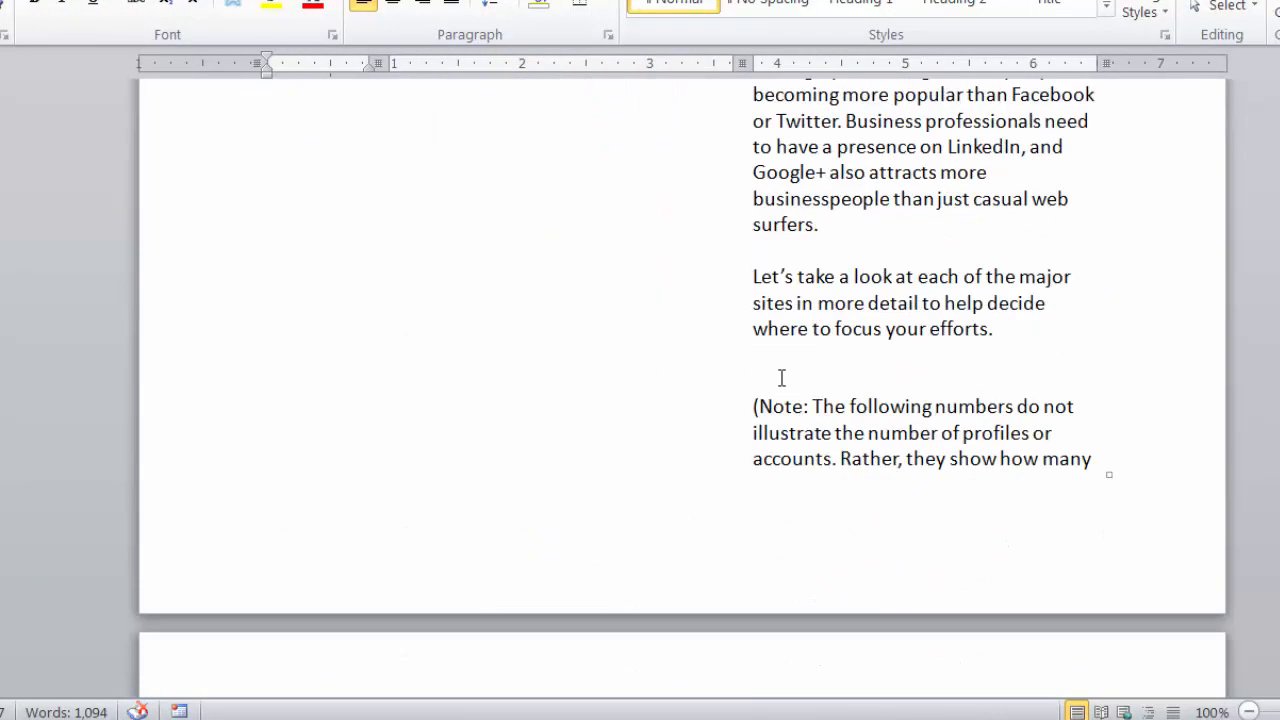
pyautogui.scroll(-5, 781, 378)
pyautogui.scroll(-4, 778, 370)
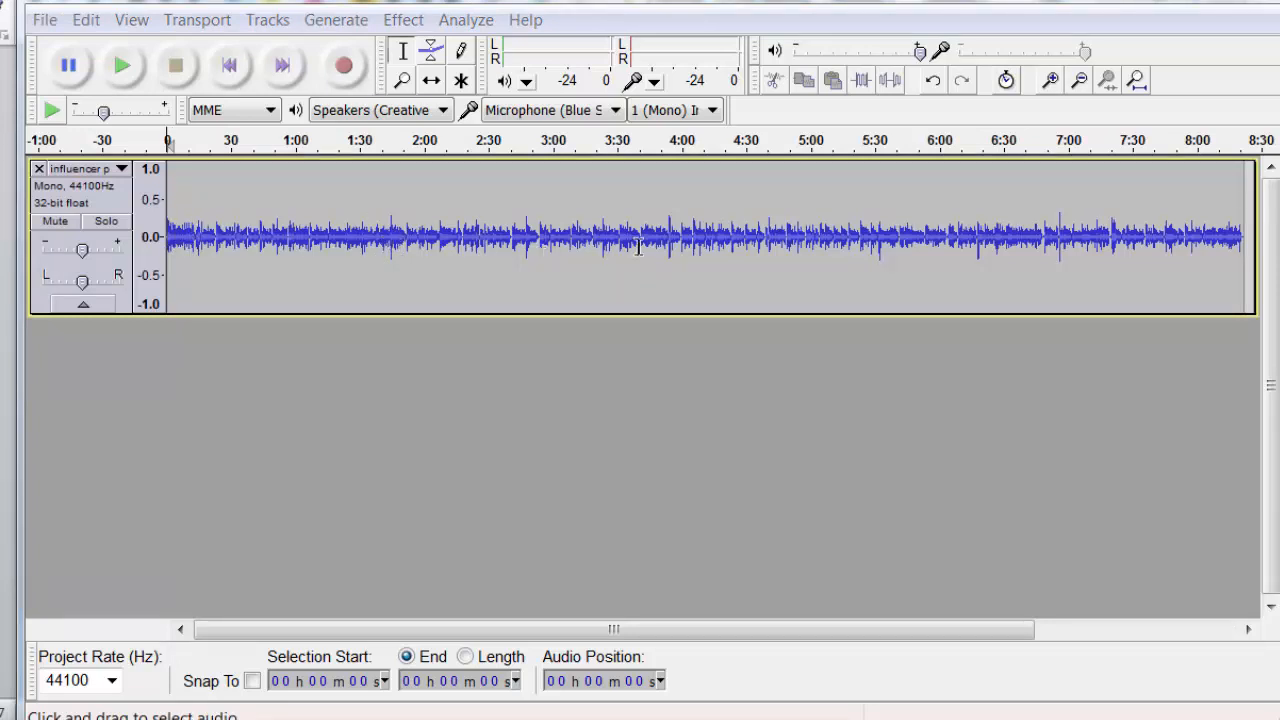
# - Zoom in on the voice track's waveform in Audacity to examine its first 16 seconds
pyautogui.click(1051, 80)
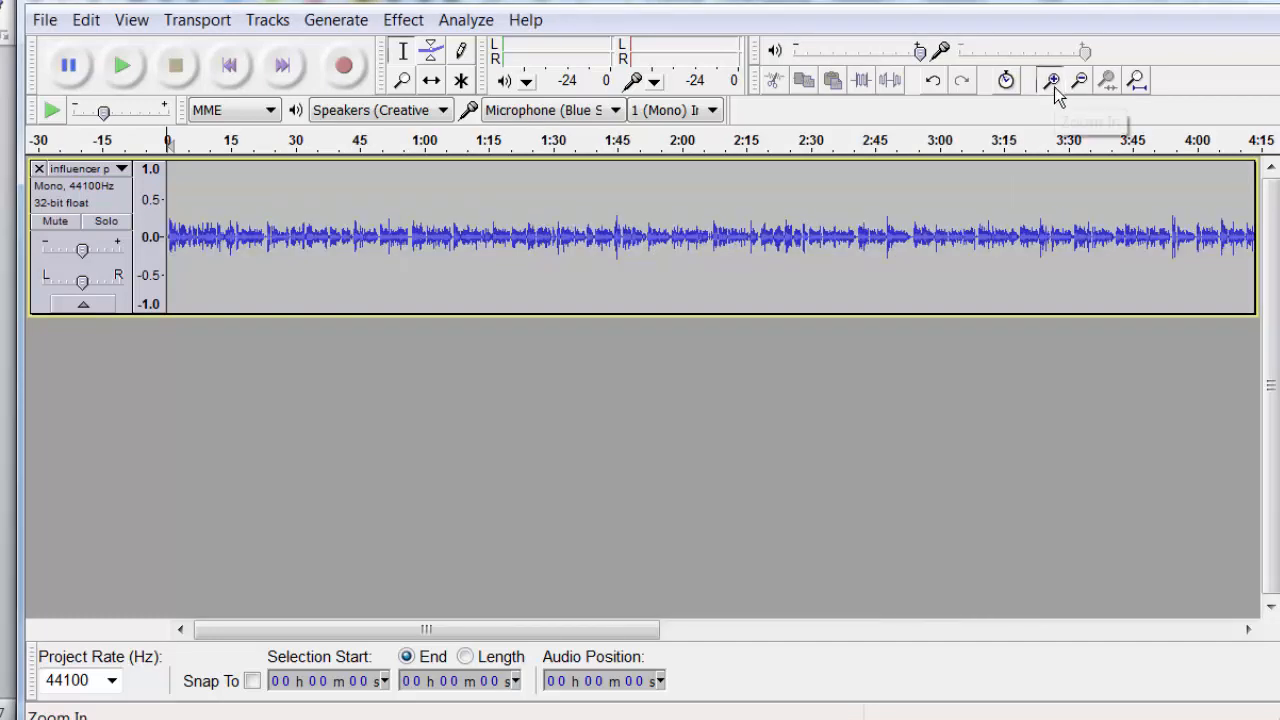
pyautogui.click(1051, 80)
pyautogui.click(1051, 80)
pyautogui.click(1051, 80)
pyautogui.click(1051, 80)
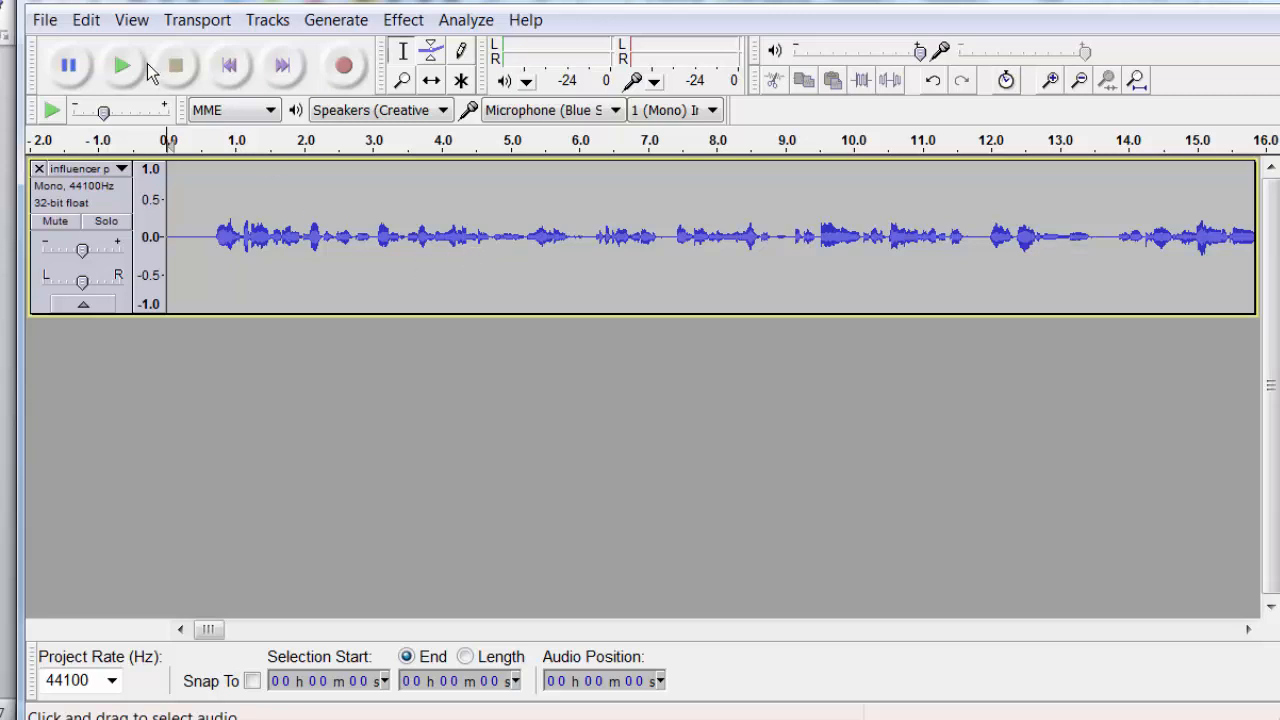
pyautogui.click(44, 22)
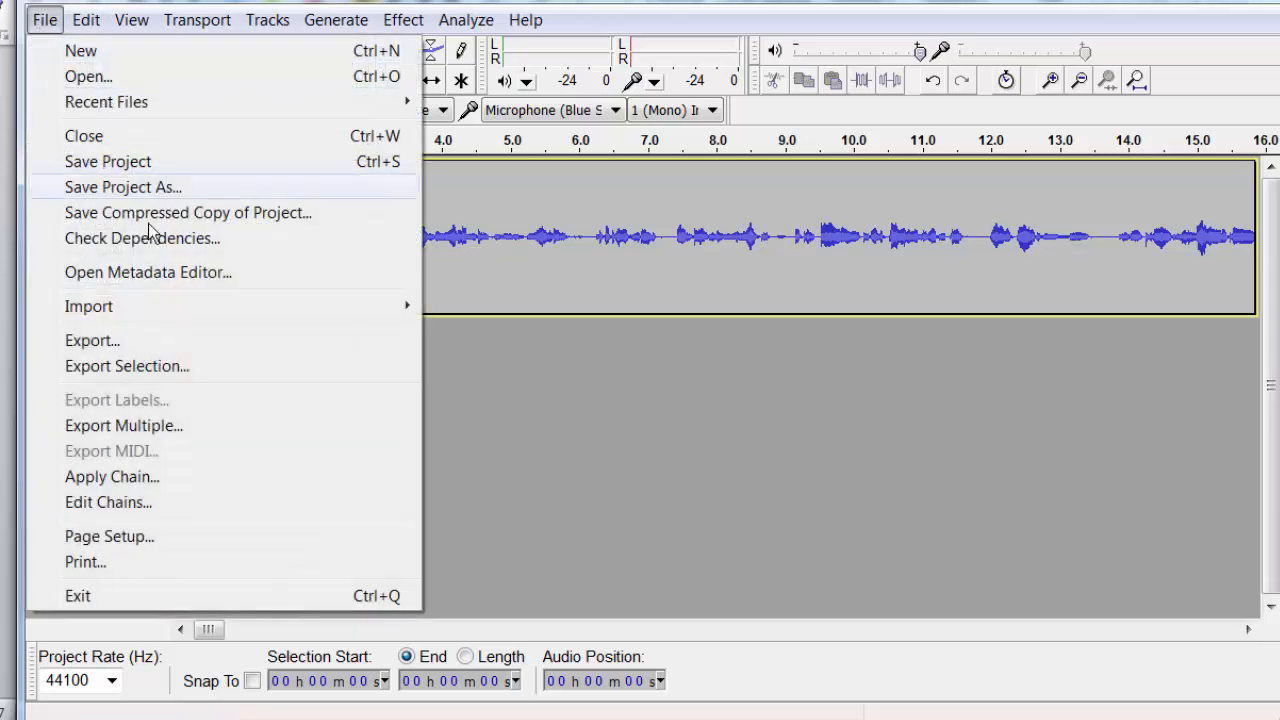
pyautogui.click(110, 341)
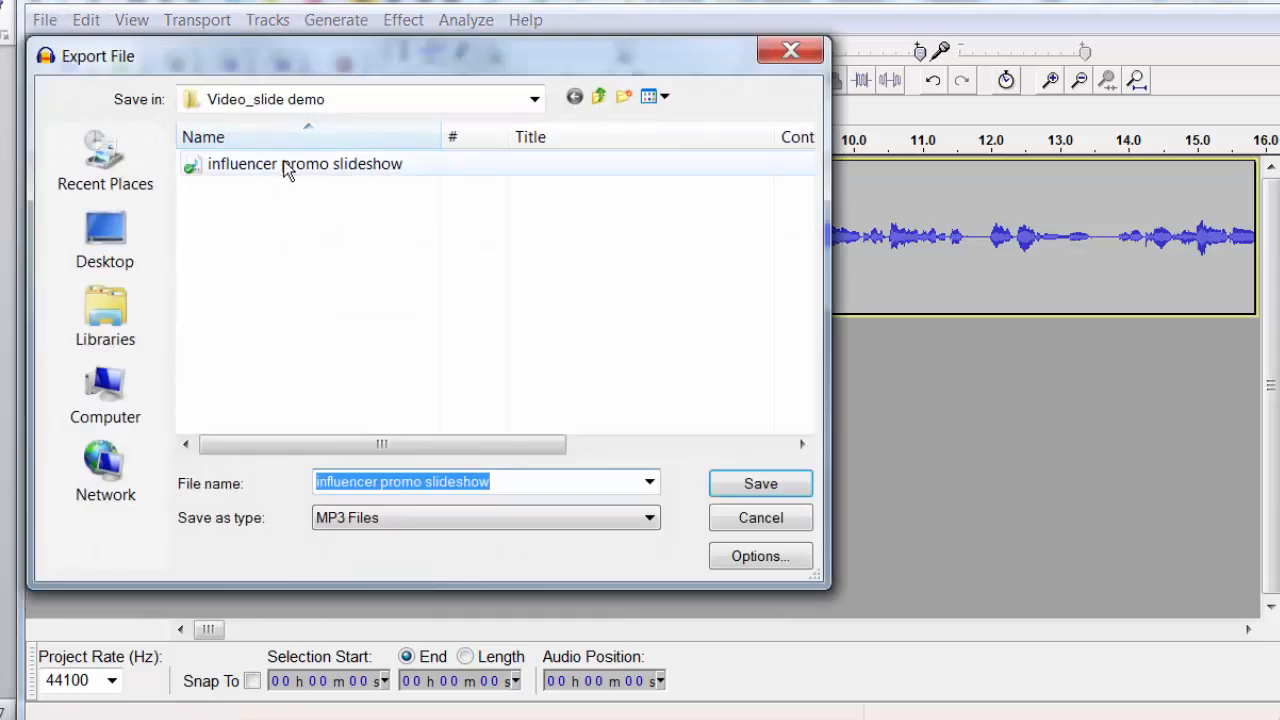
pyautogui.click(244, 167)
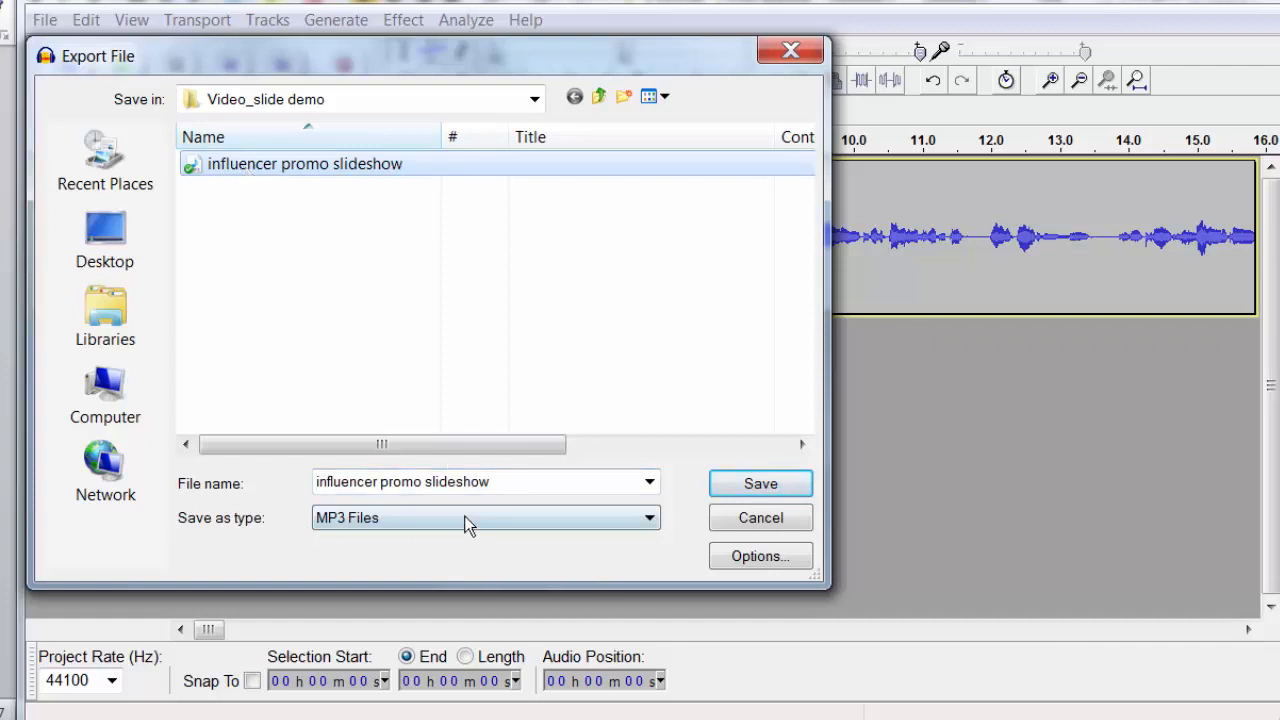
pyautogui.click(754, 520)
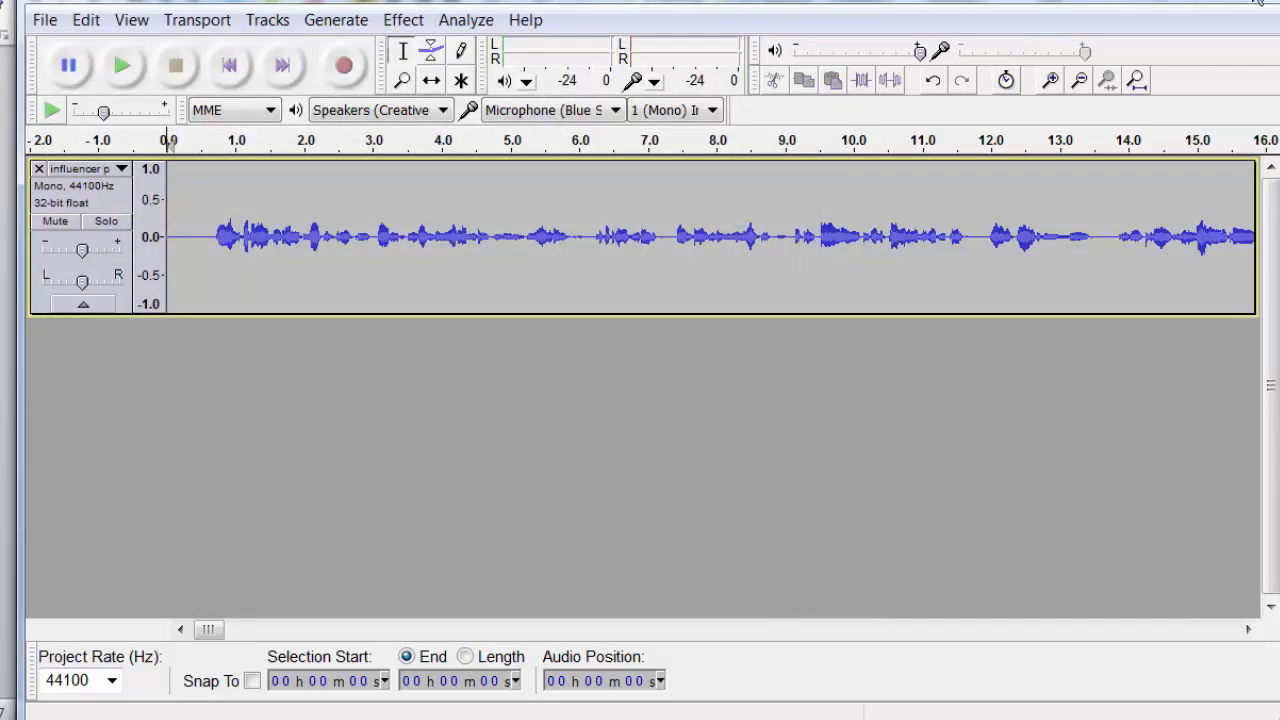
# - Leave Audacity, switch to the demo promo slideshow in PowerPoint and select its title slide
pyautogui.click(1257, 3)
pyautogui.click(677, 440)
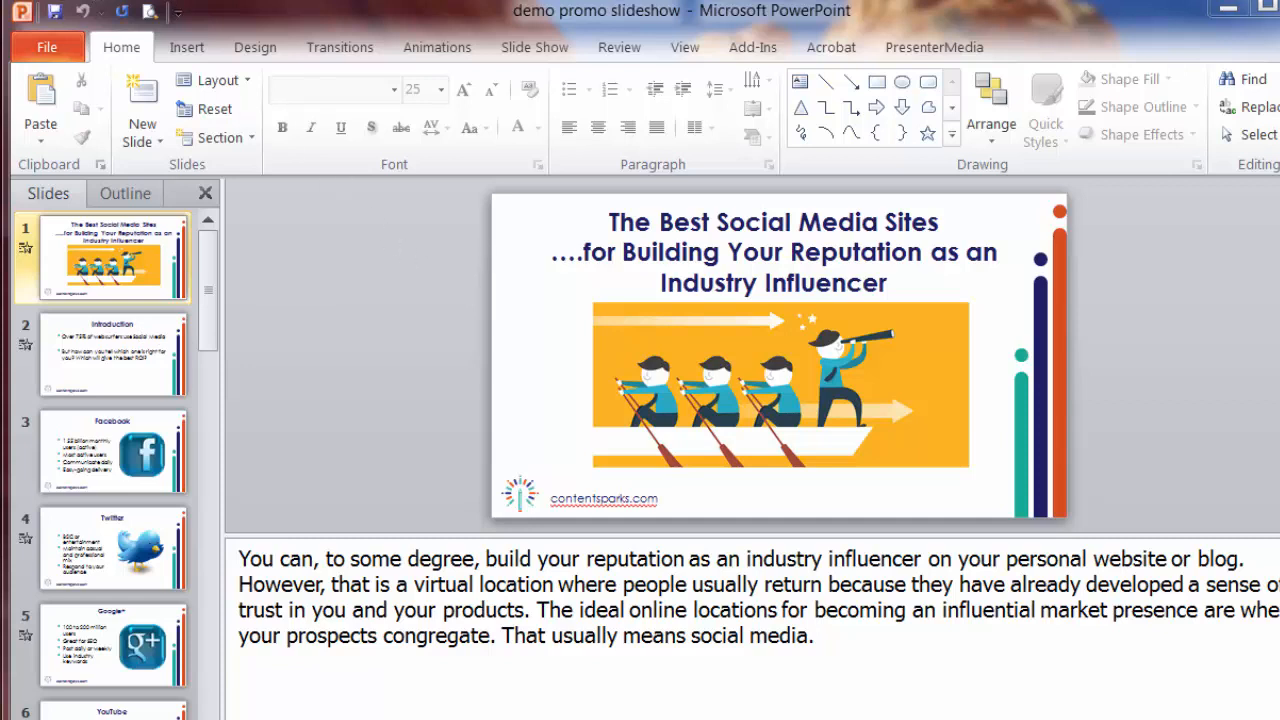
pyautogui.click(127, 560)
pyautogui.click(138, 264)
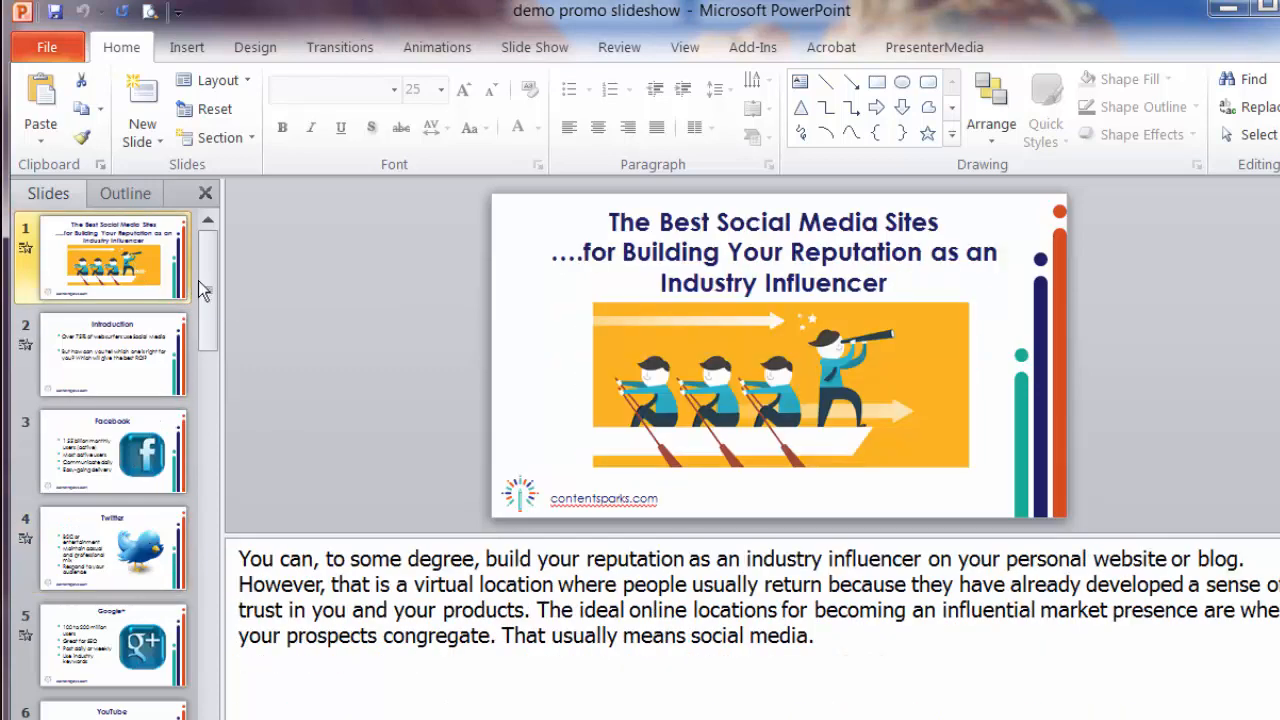
pyautogui.moveTo(284, 300); pyautogui.dragTo(325, 305)
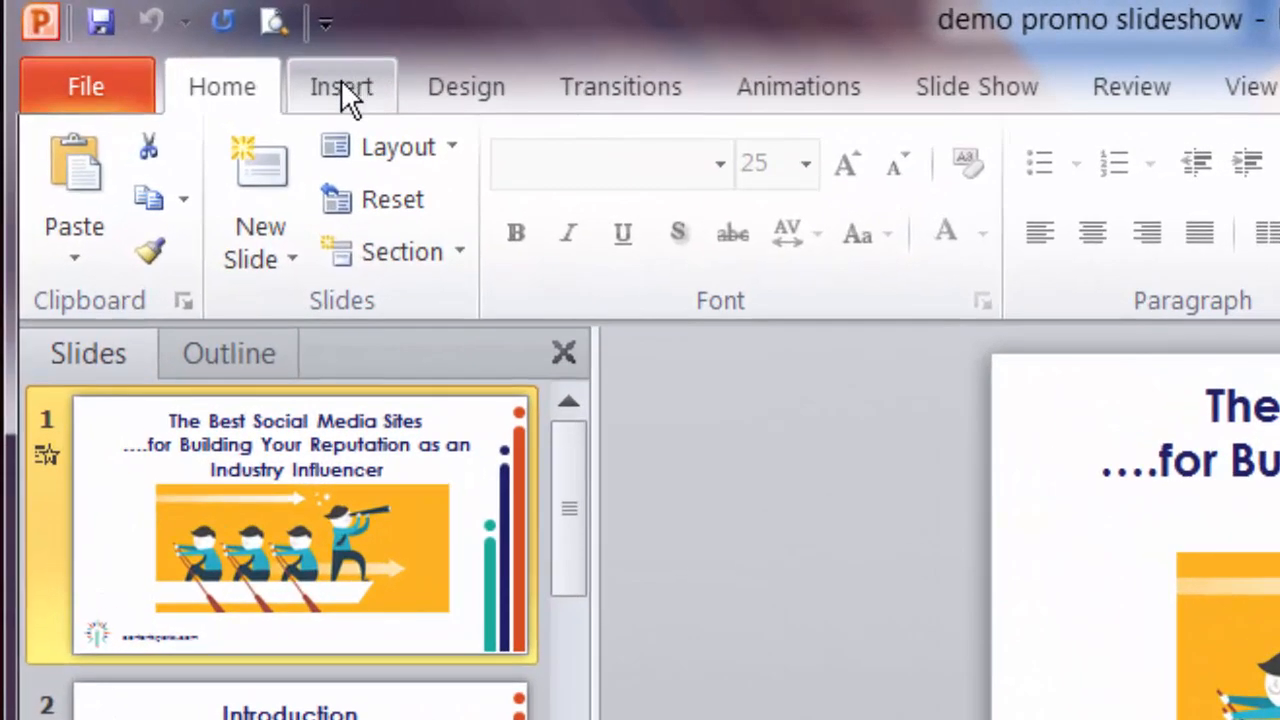
# - Insert the audio file "influencer promo slideshow" from the Video_slide demo folder on the title slide
pyautogui.click(316, 86)
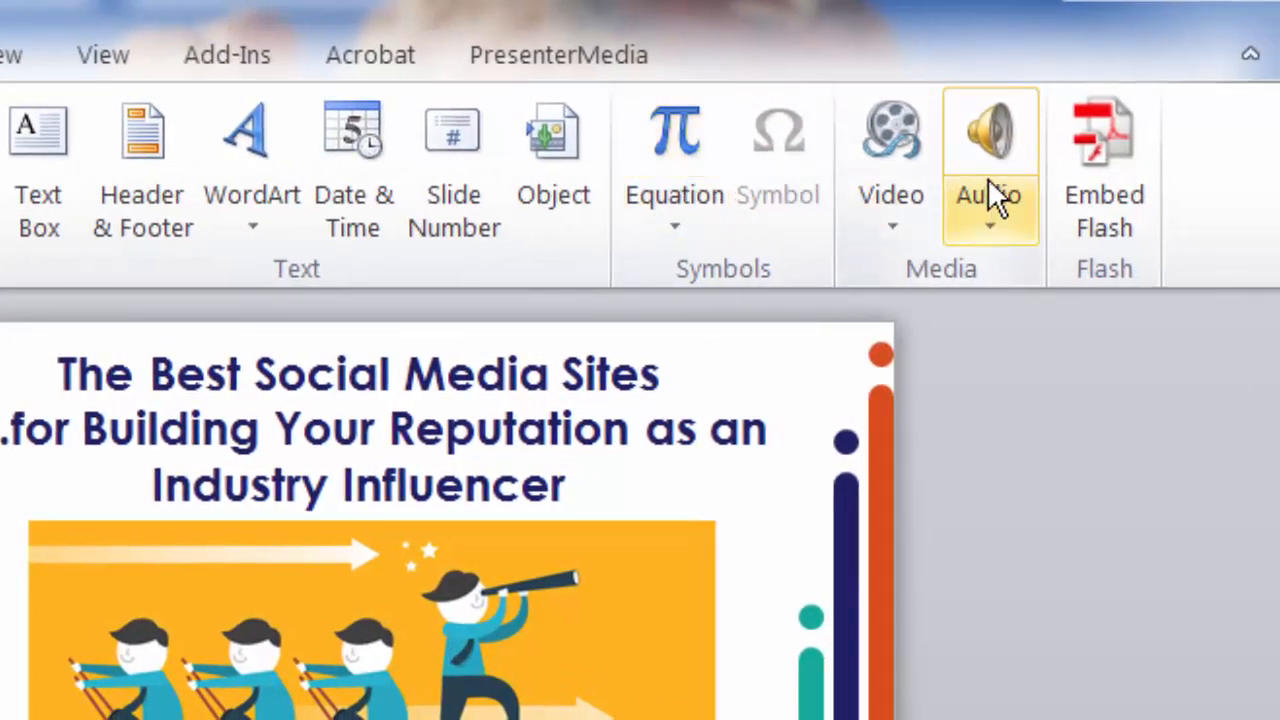
pyautogui.click(988, 185)
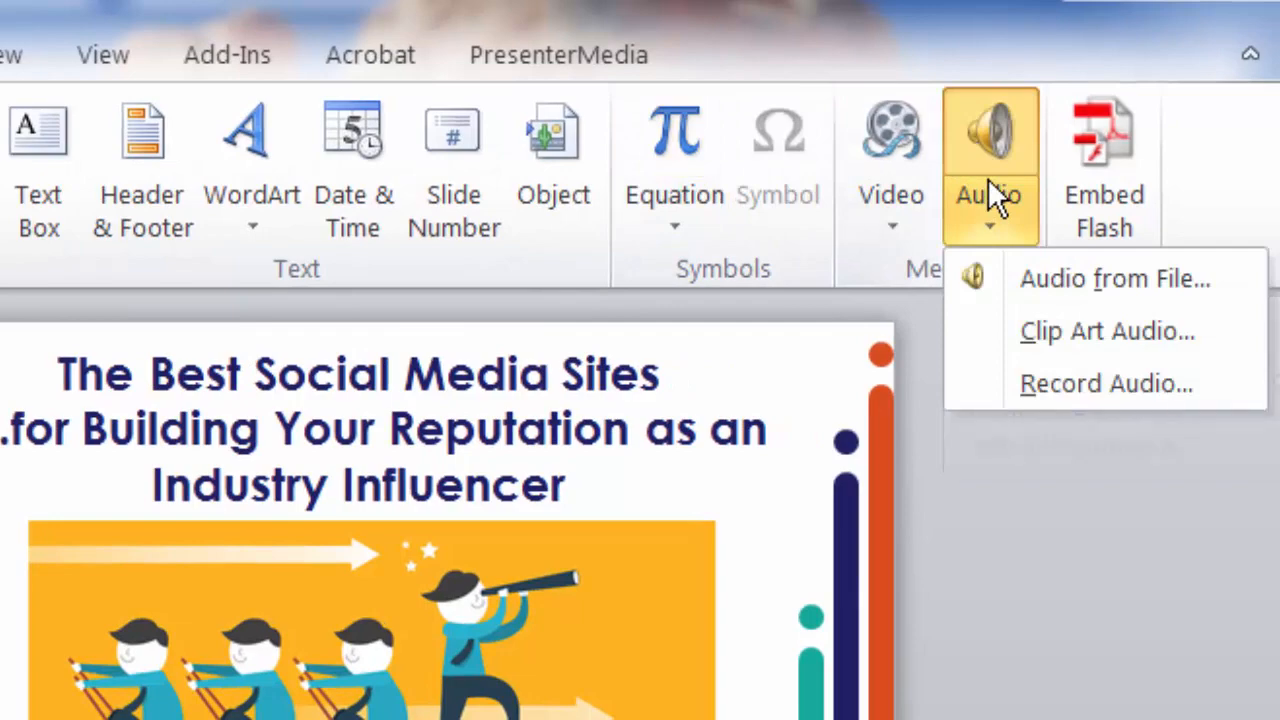
pyautogui.click(1017, 280)
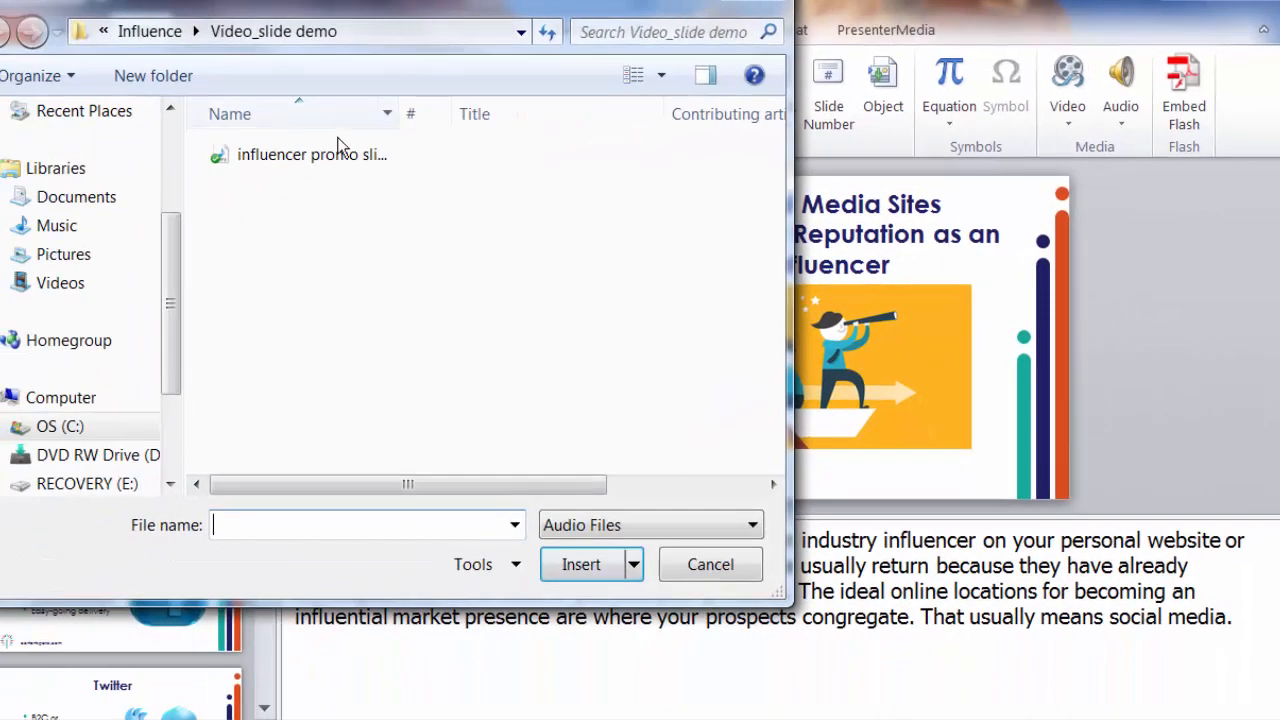
pyautogui.click(322, 152)
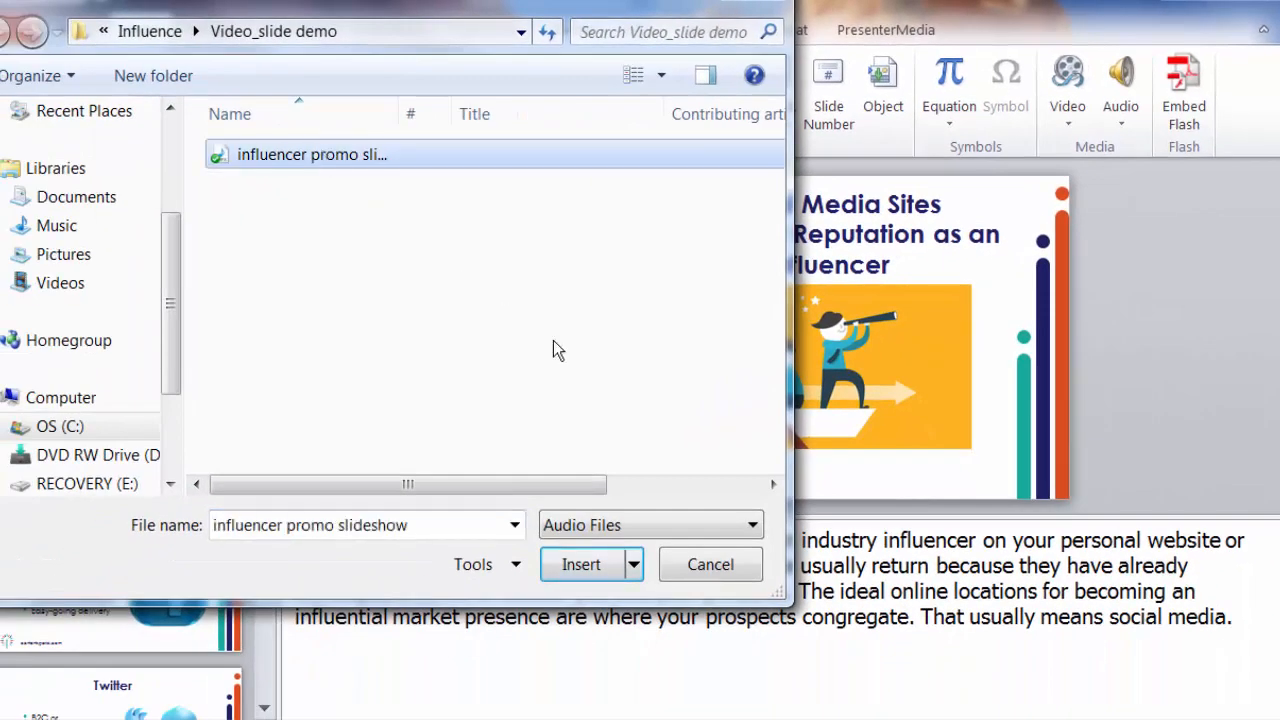
pyautogui.click(580, 570)
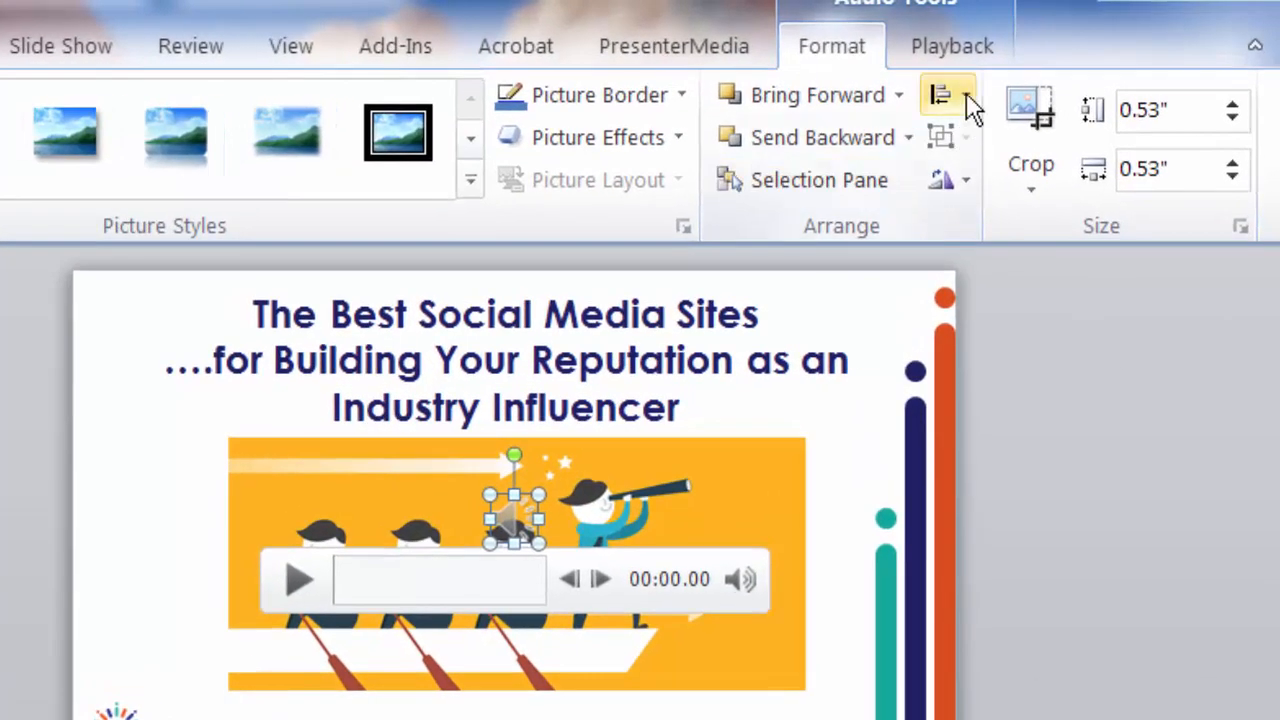
# - Hide the inserted audio's icon during the show and set the audio to start automatically
pyautogui.click(961, 45)
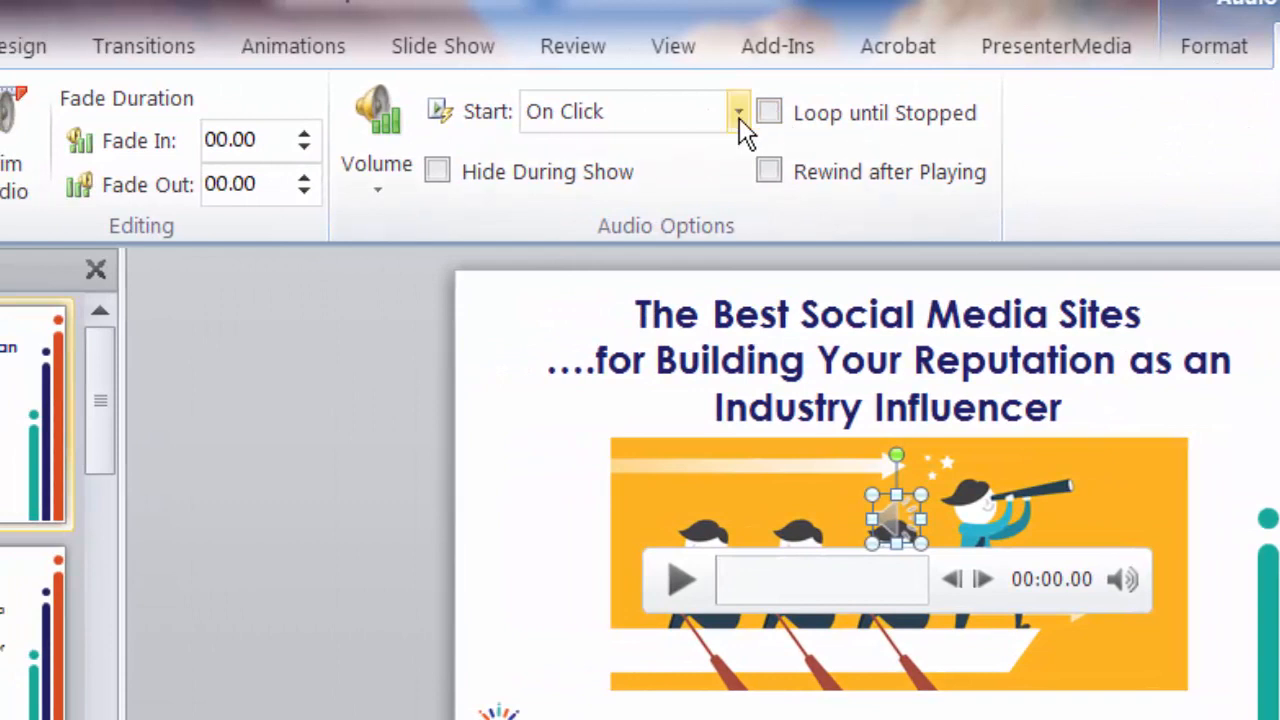
pyautogui.click(740, 116)
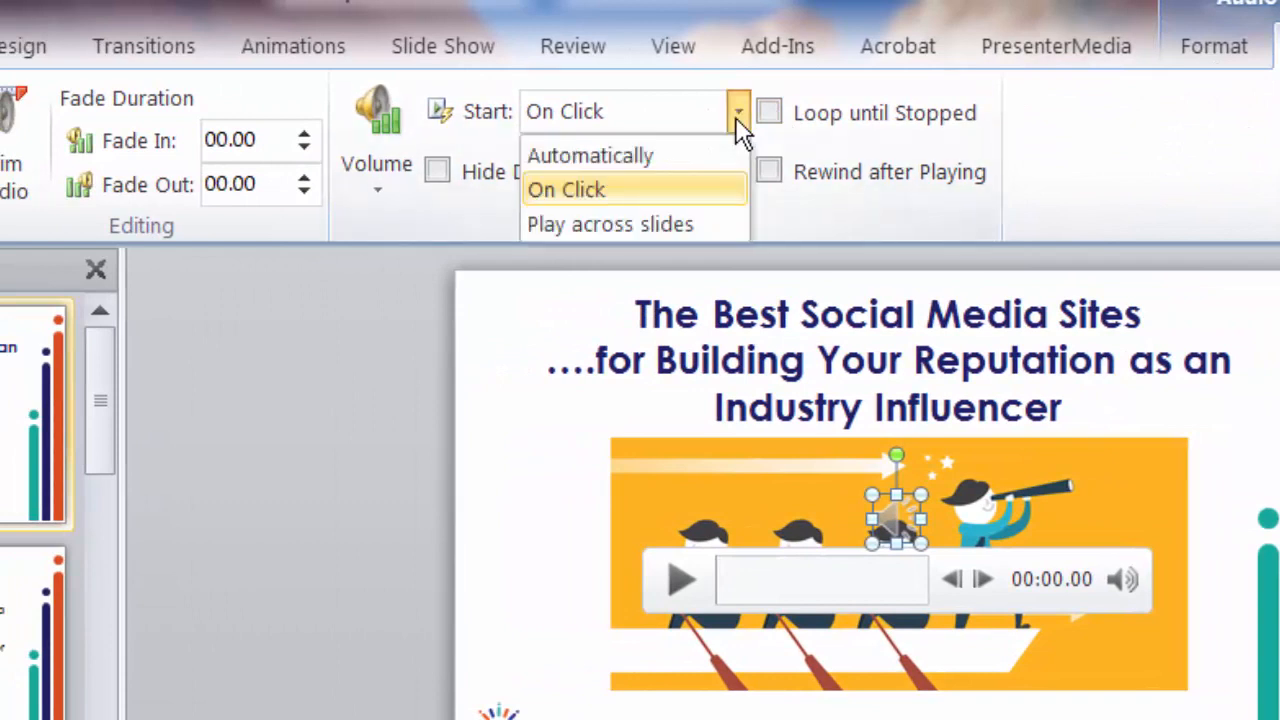
pyautogui.click(628, 226)
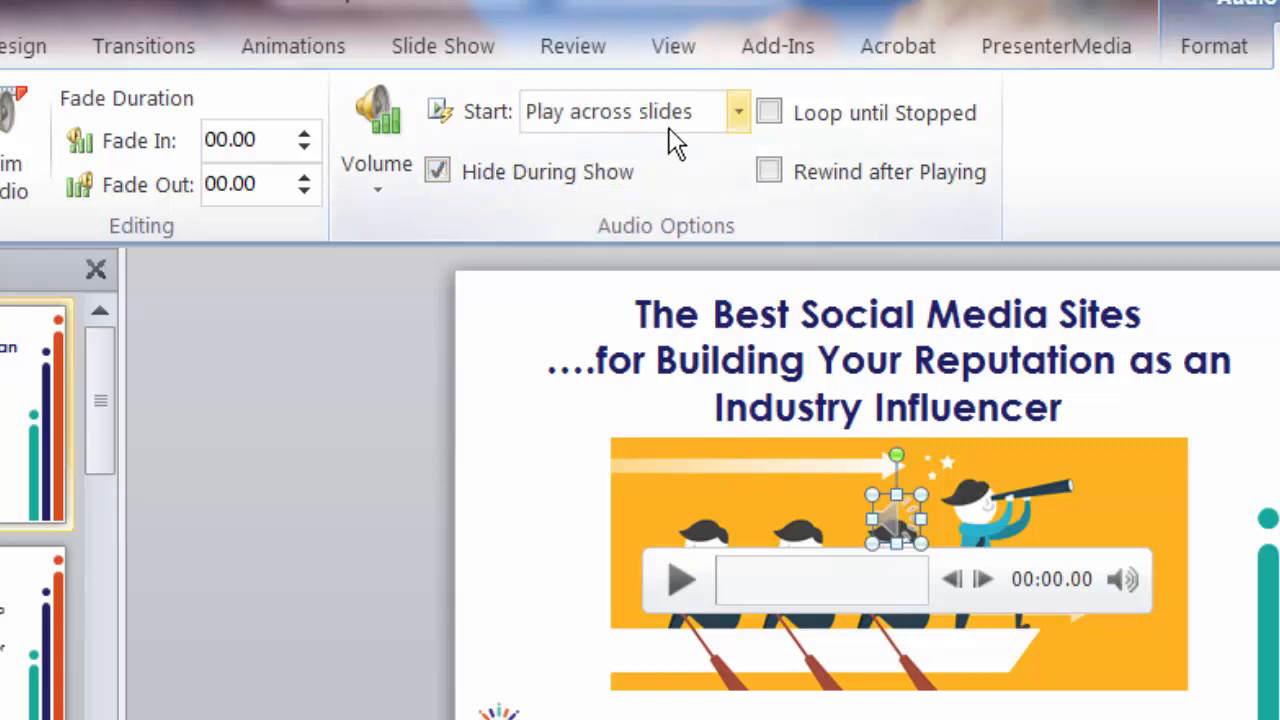
pyautogui.click(738, 112)
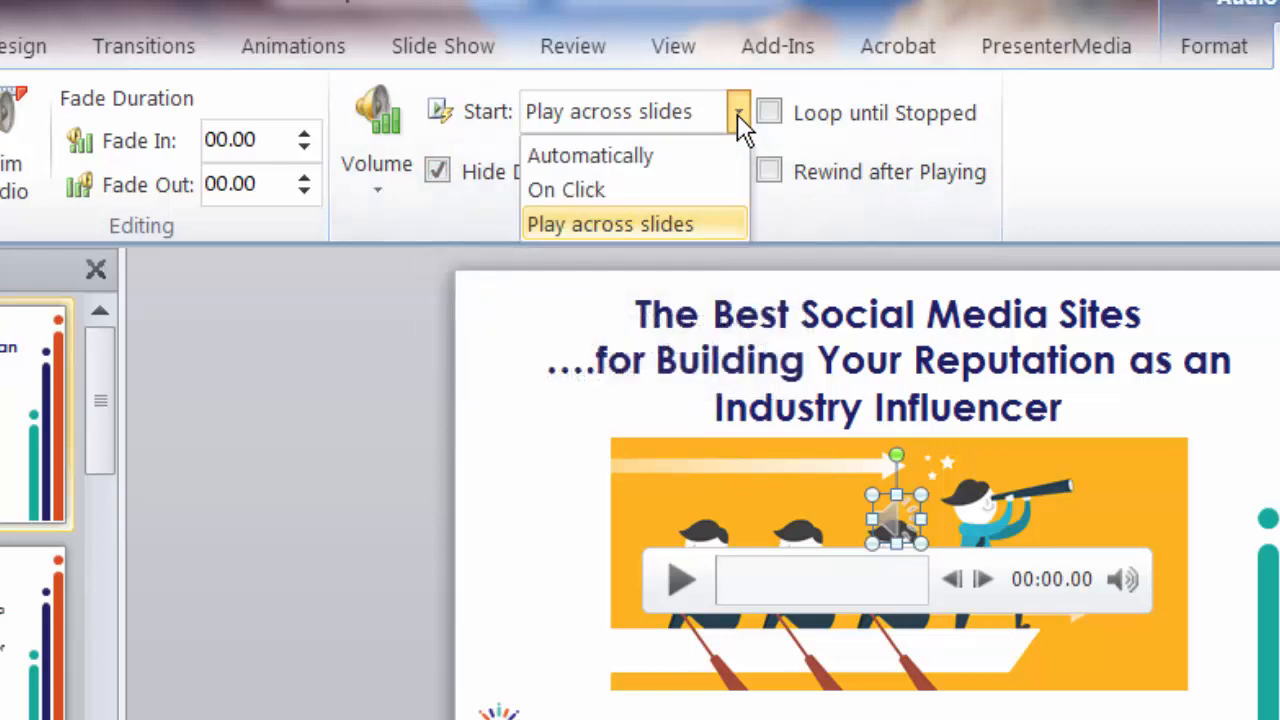
pyautogui.click(593, 160)
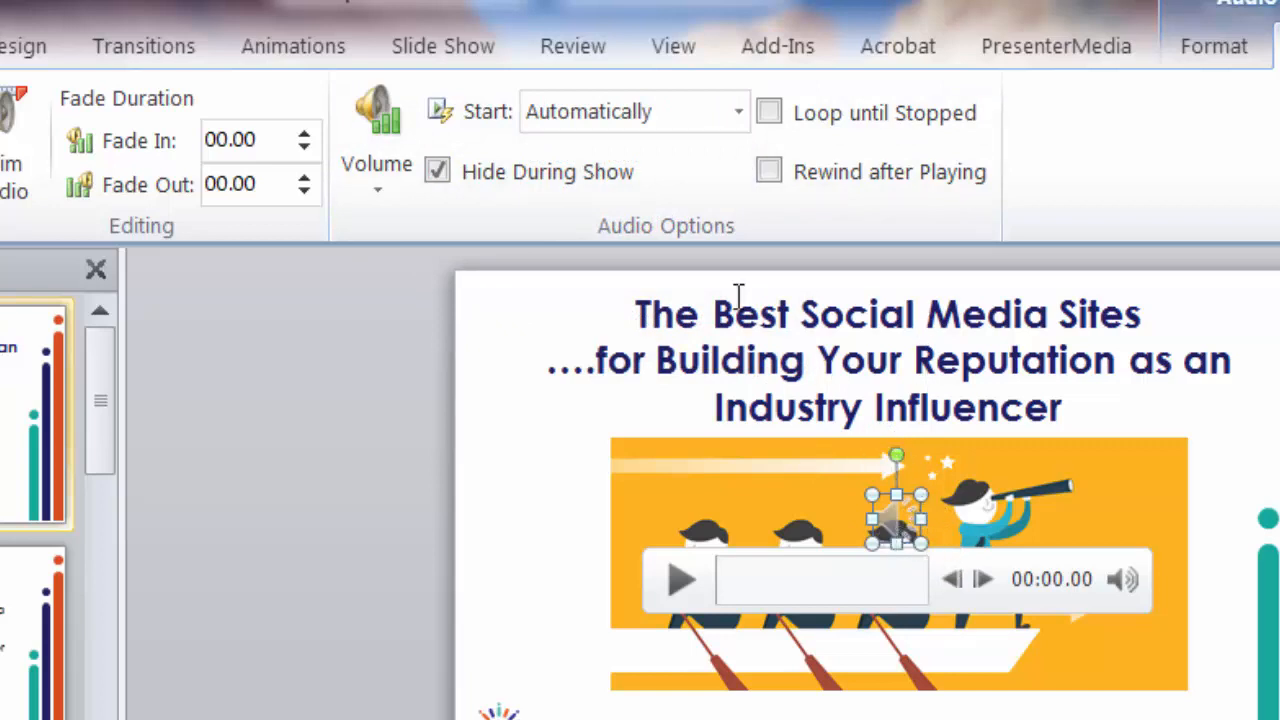
# - Set the audio's effect options on the title slide so that it stops playing after 11 slides
pyautogui.click(299, 52)
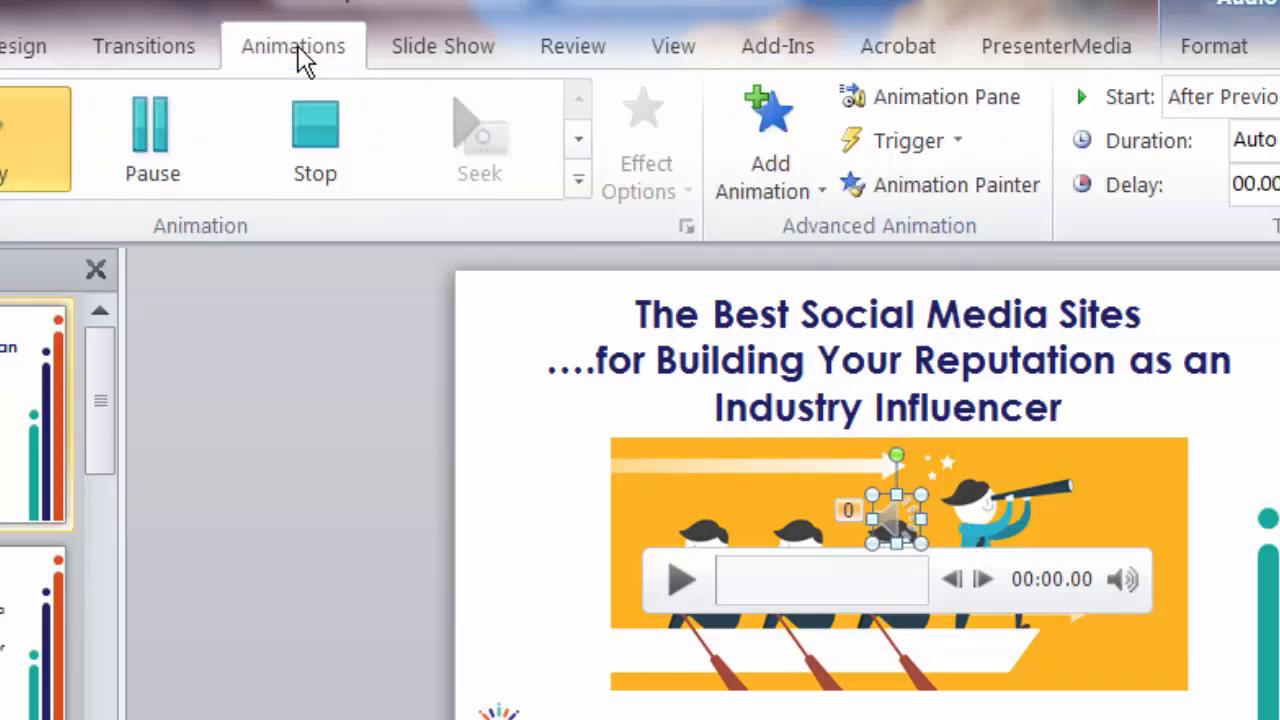
pyautogui.click(892, 108)
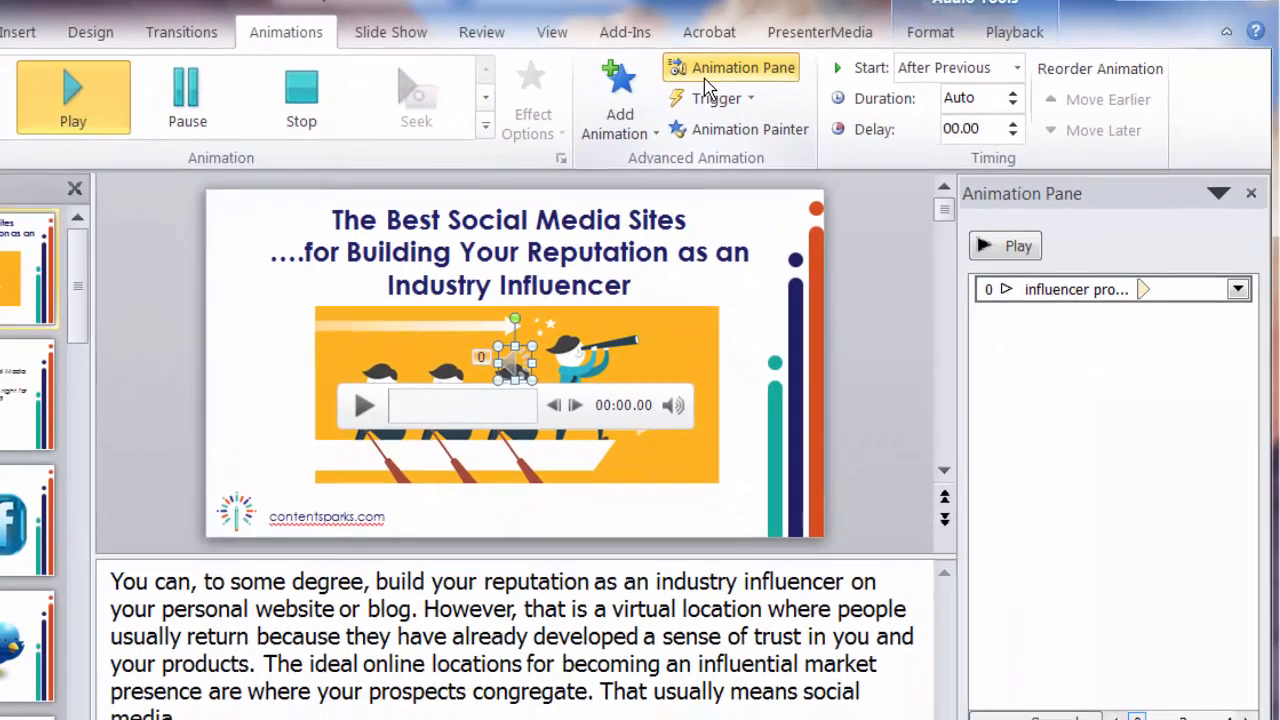
pyautogui.click(1240, 290)
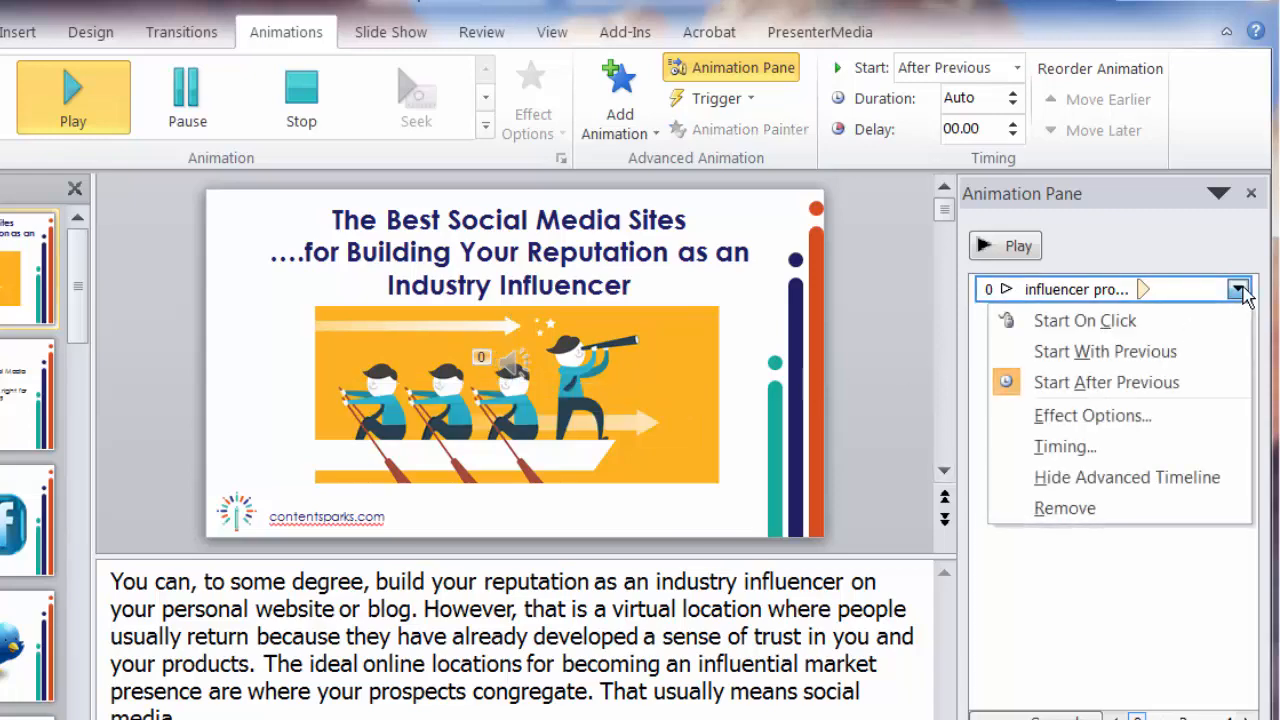
pyautogui.click(1088, 415)
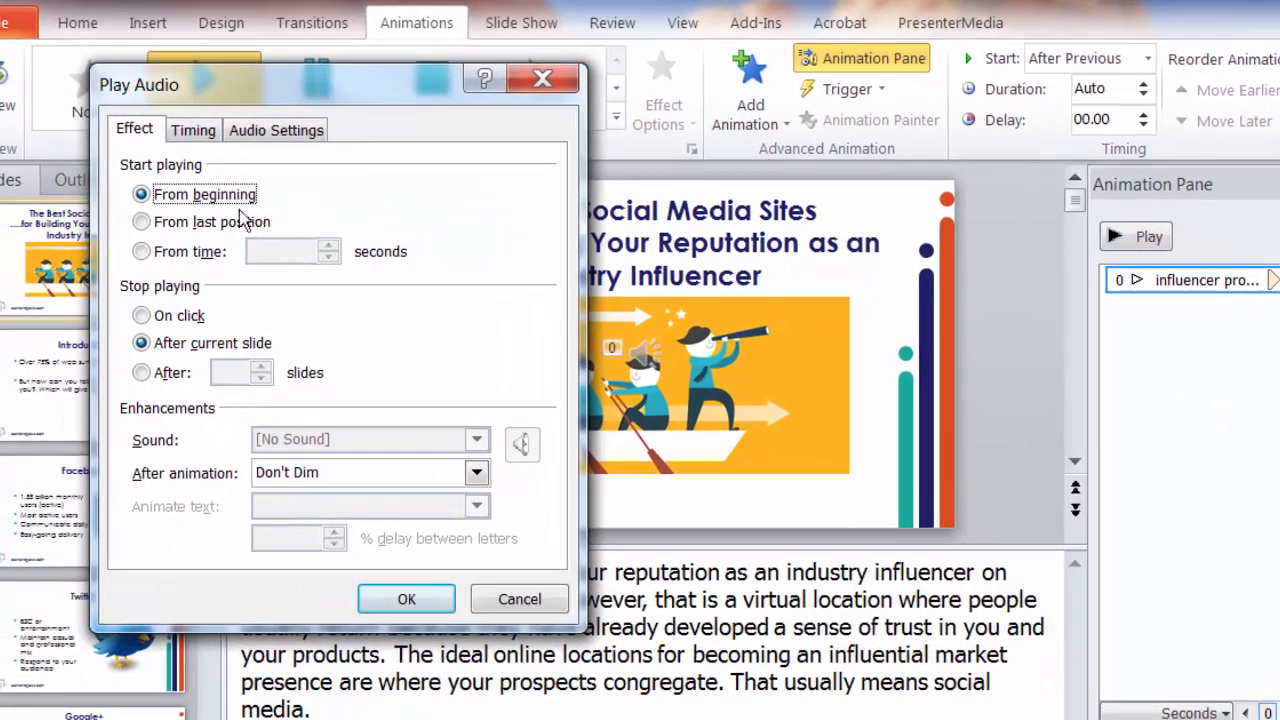
pyautogui.click(143, 376)
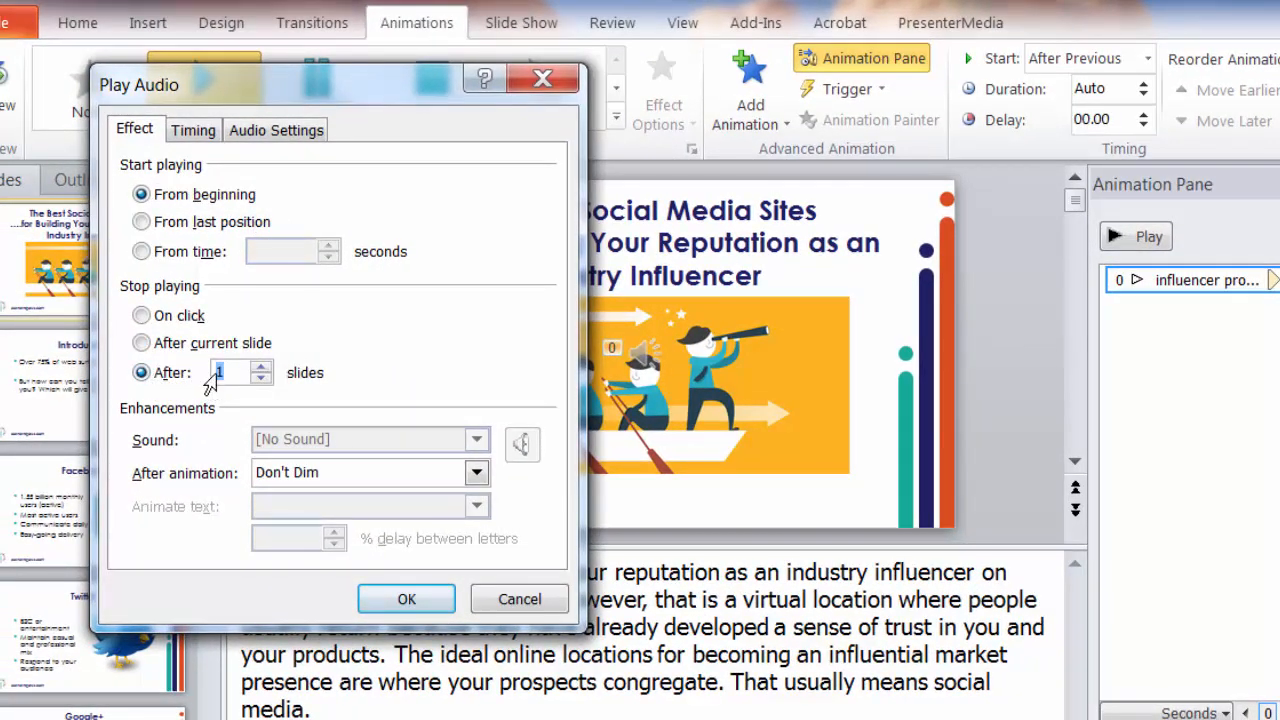
pyautogui.write('11')
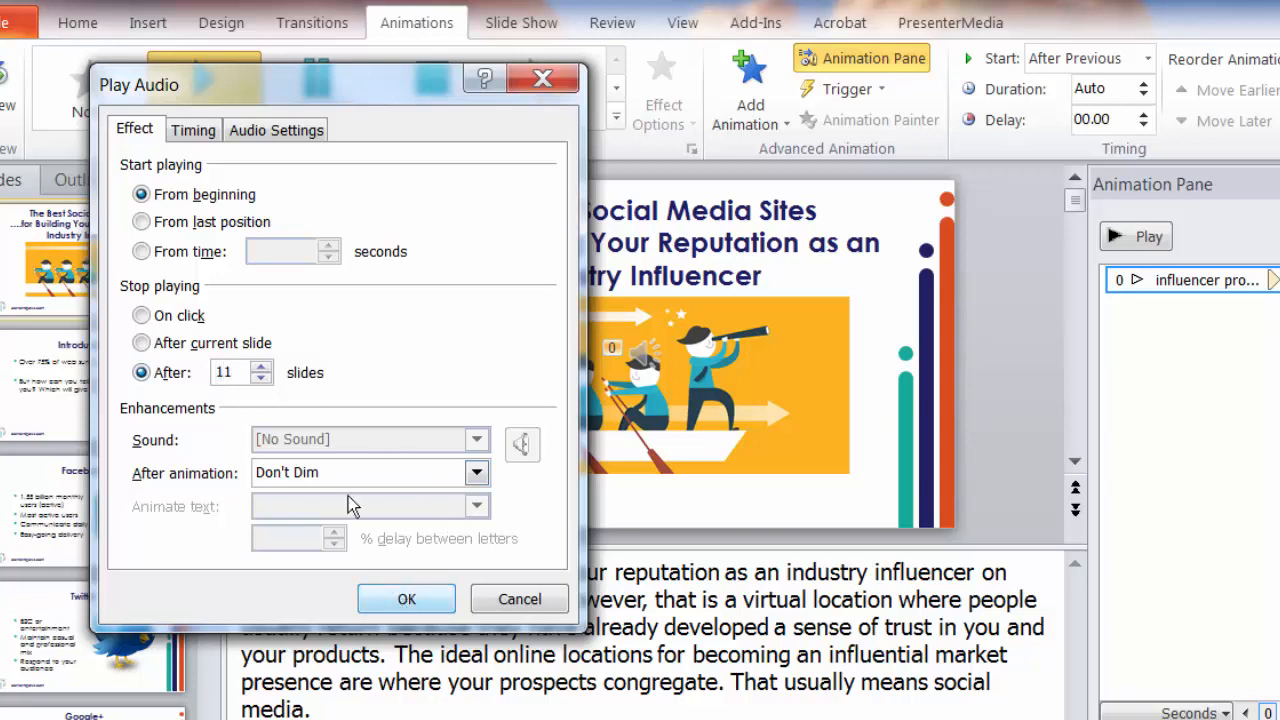
pyautogui.click(196, 130)
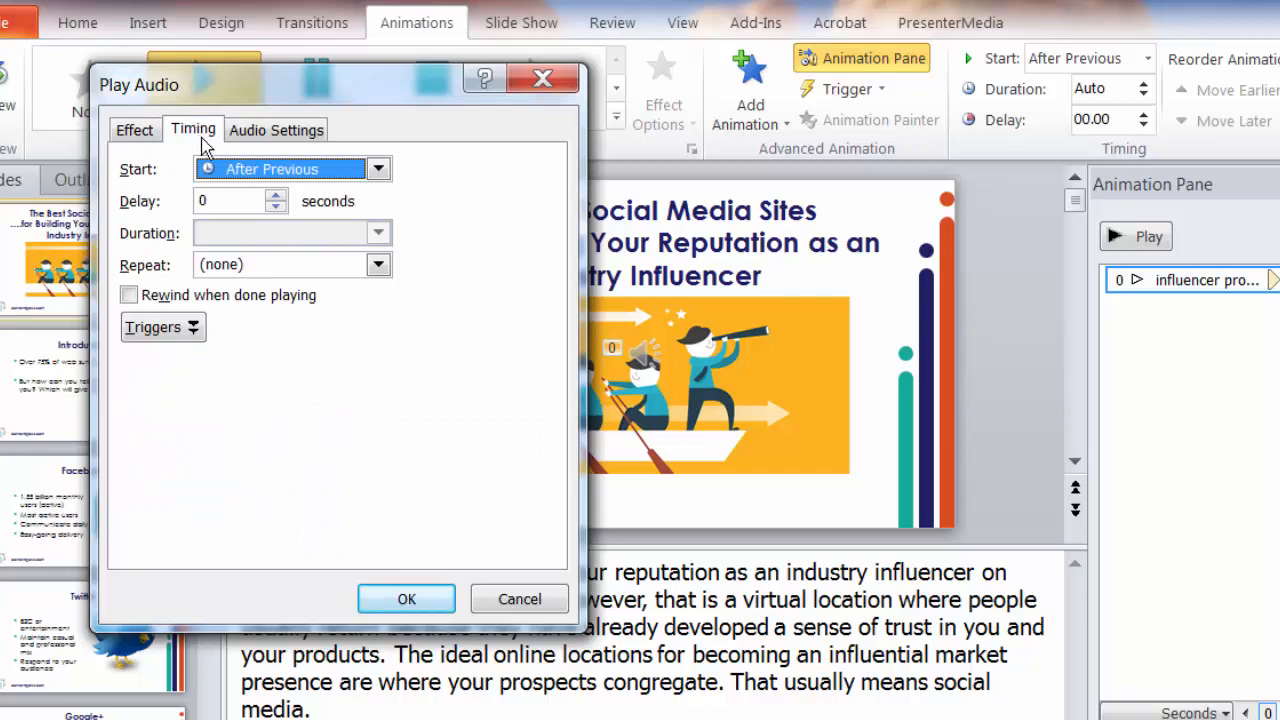
pyautogui.click(141, 132)
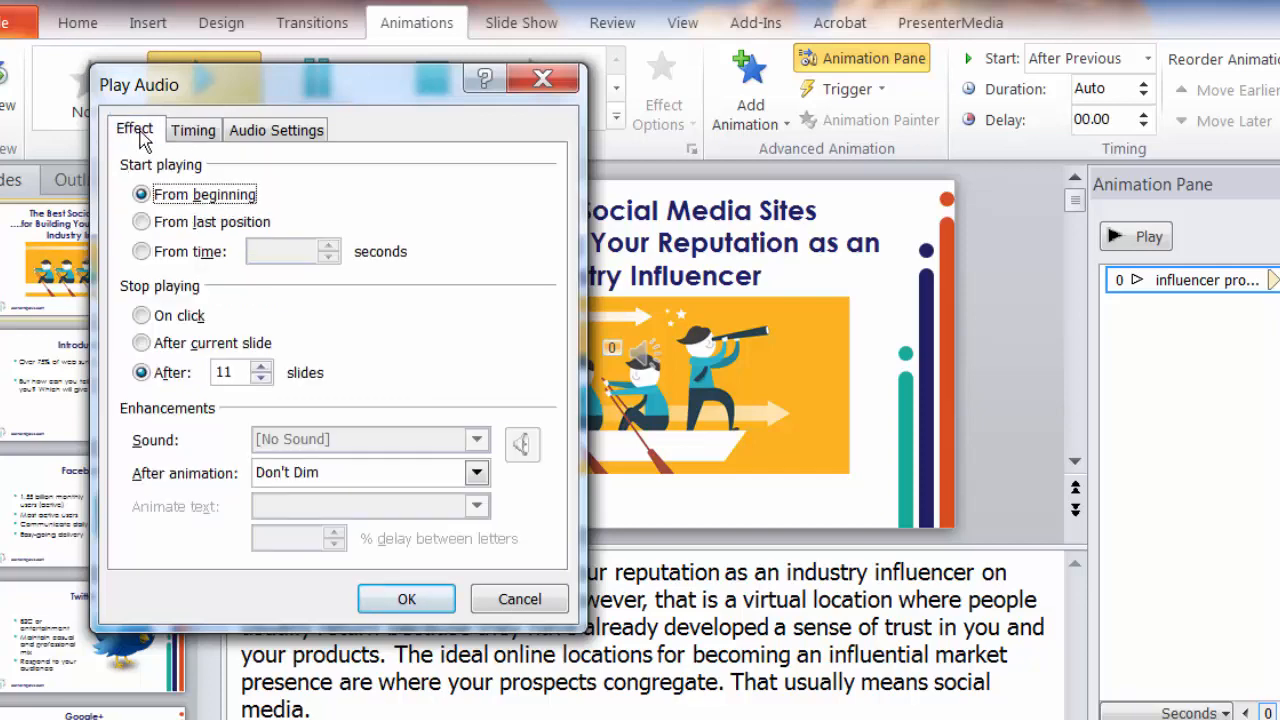
pyautogui.click(407, 600)
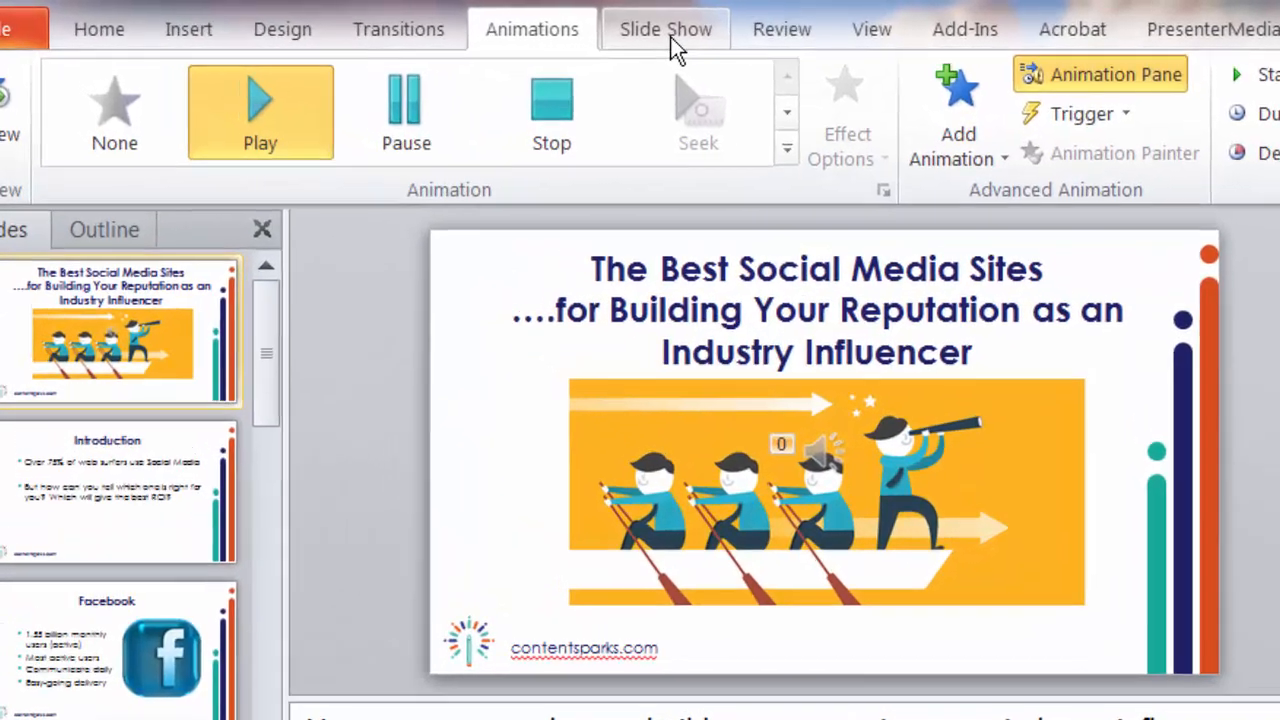
# - Record the slide show from the beginning with slide and animation timings but no narrations or laser pointer, advancing to the Facebook slide
pyautogui.click(671, 40)
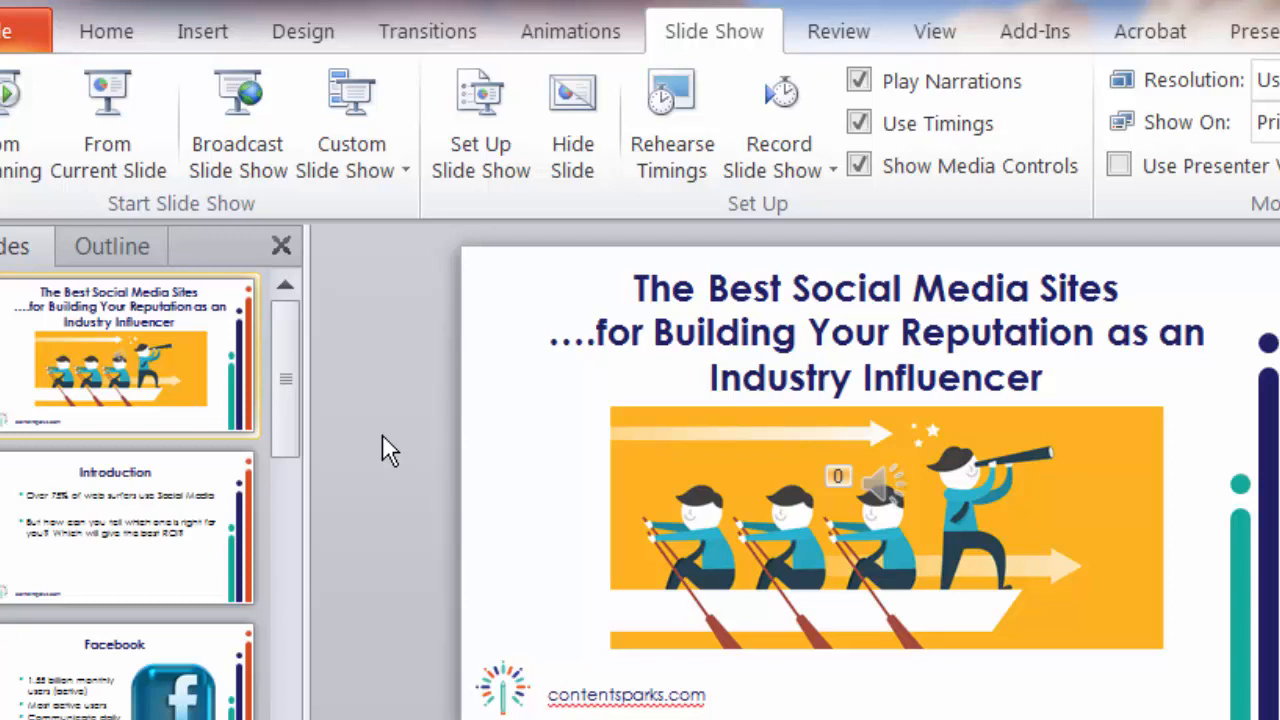
pyautogui.click(823, 178)
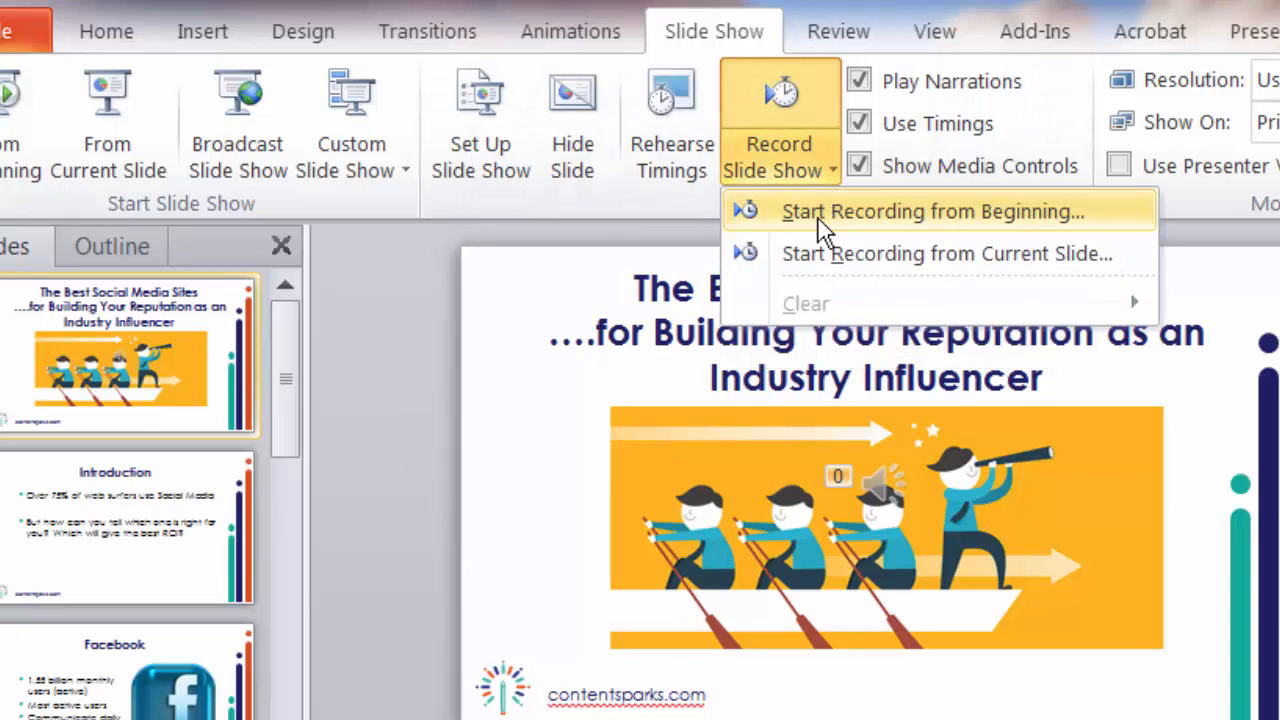
pyautogui.click(826, 211)
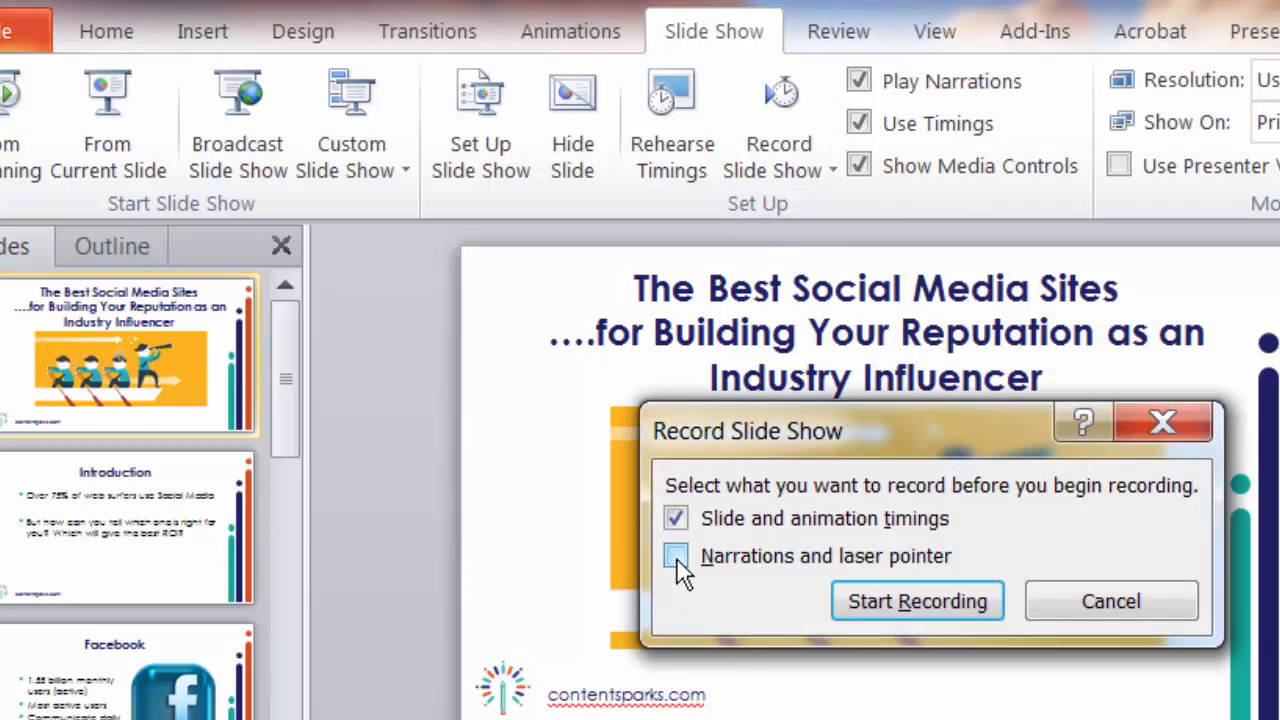
pyautogui.click(874, 610)
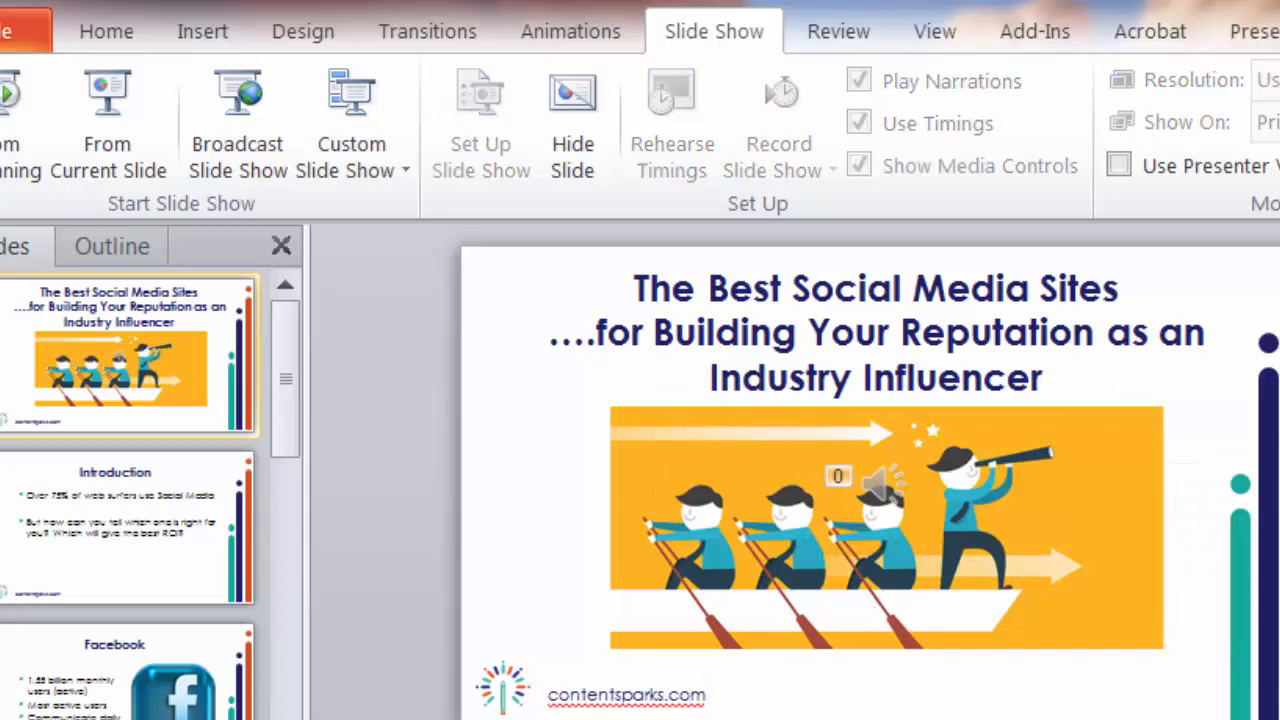
pyautogui.press('Right')
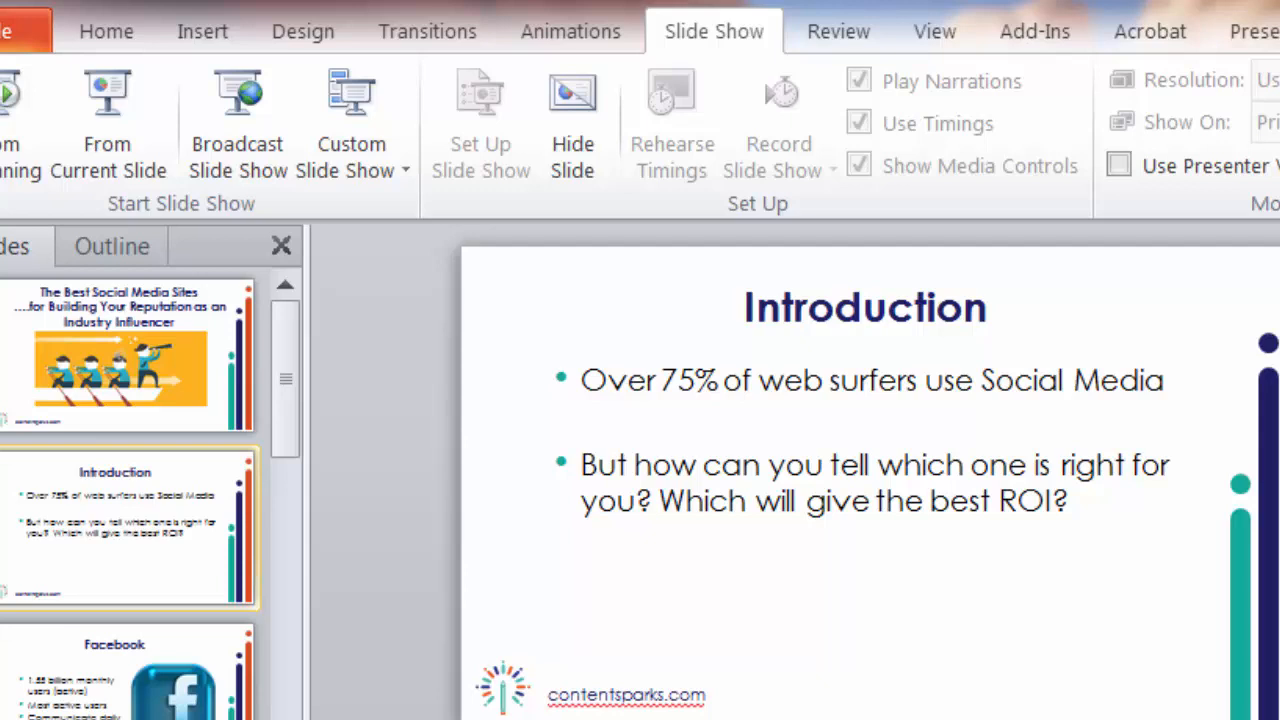
pyautogui.press('Right')
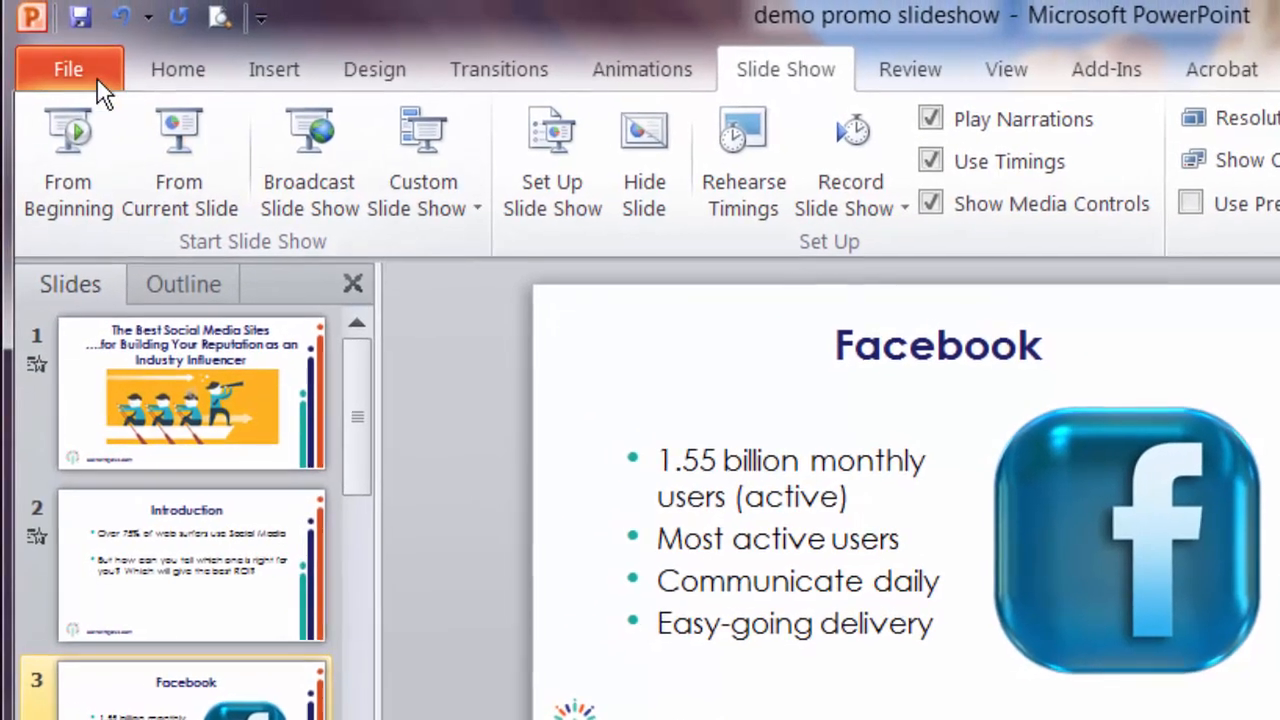
# - Open the Create a Video settings for exporting the presentation
pyautogui.click(74, 70)
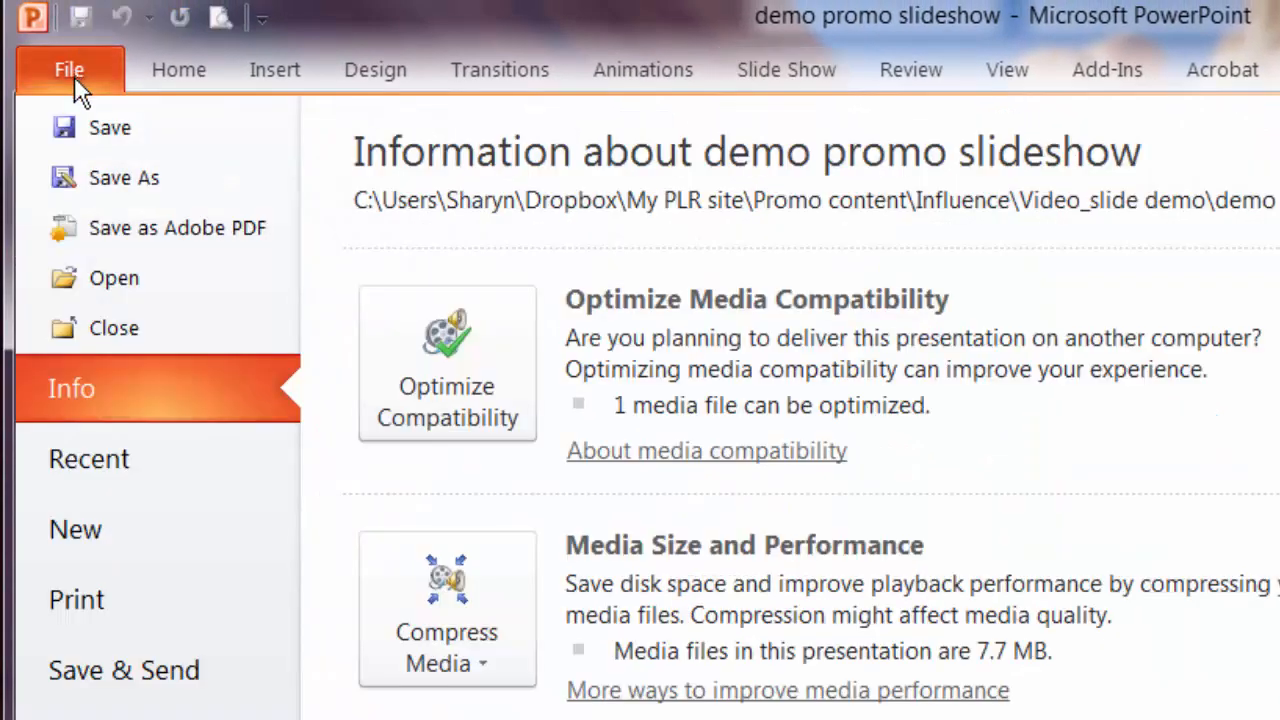
pyautogui.click(161, 660)
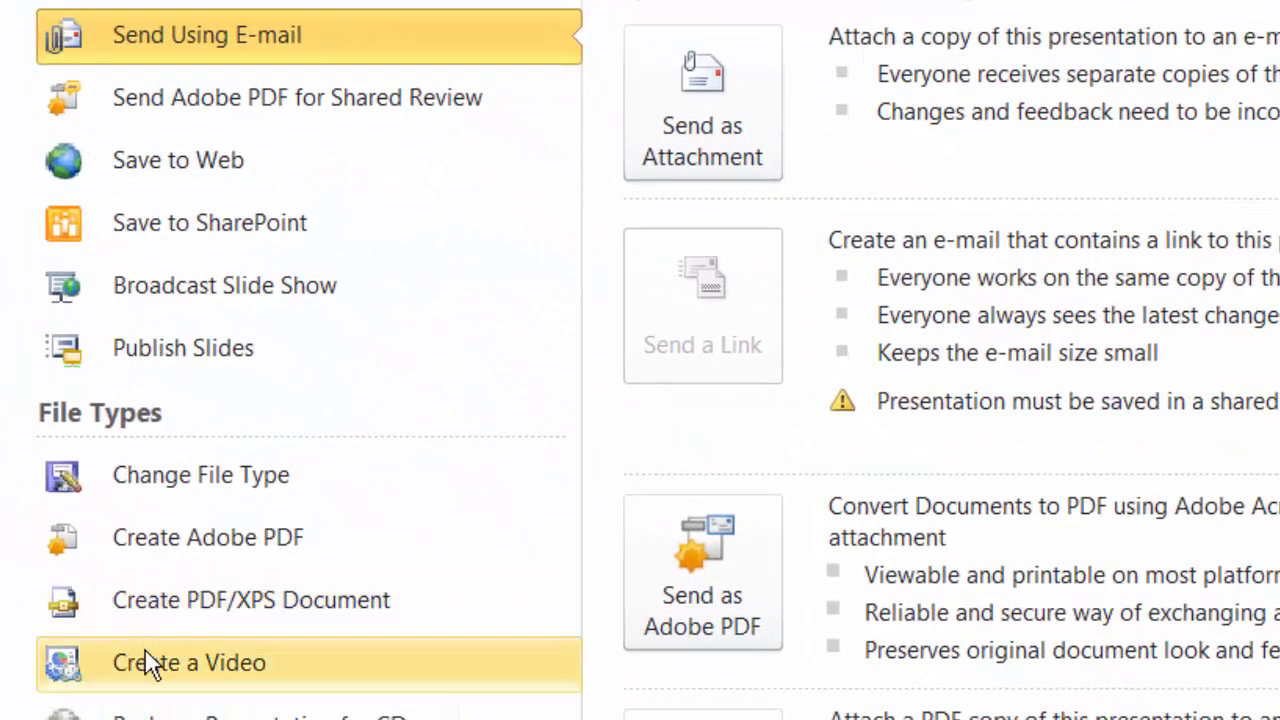
pyautogui.click(161, 680)
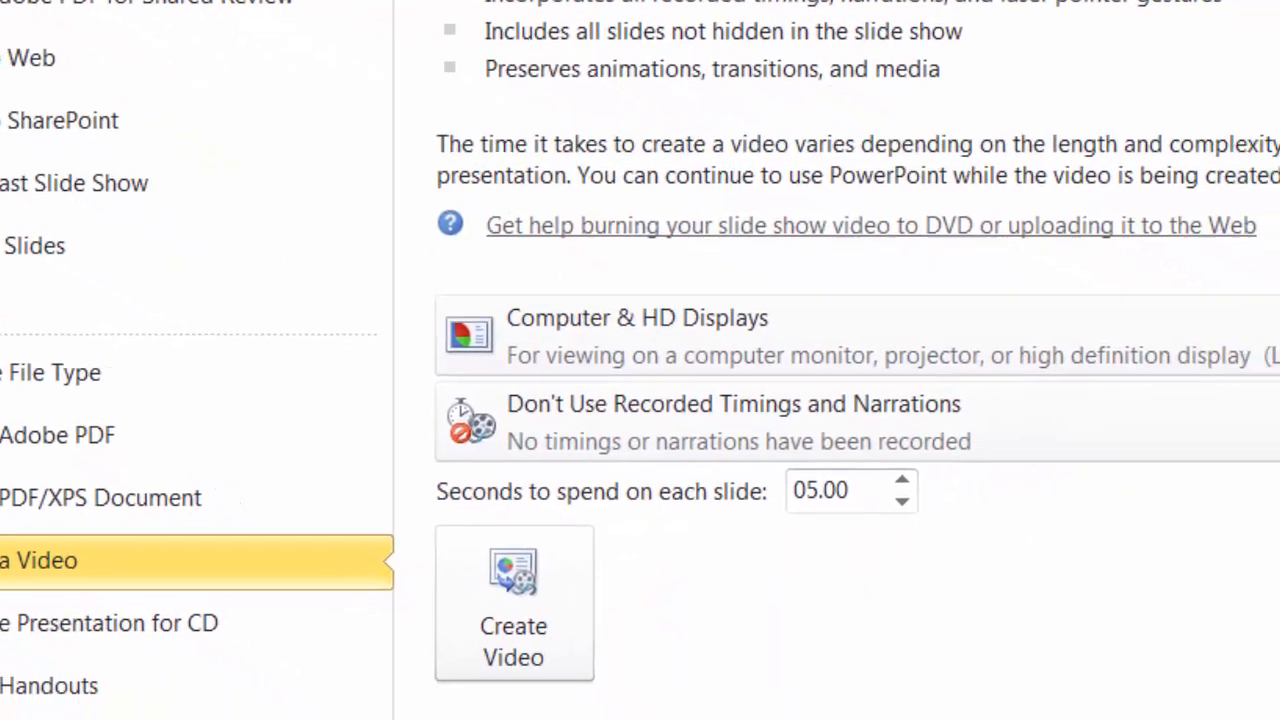